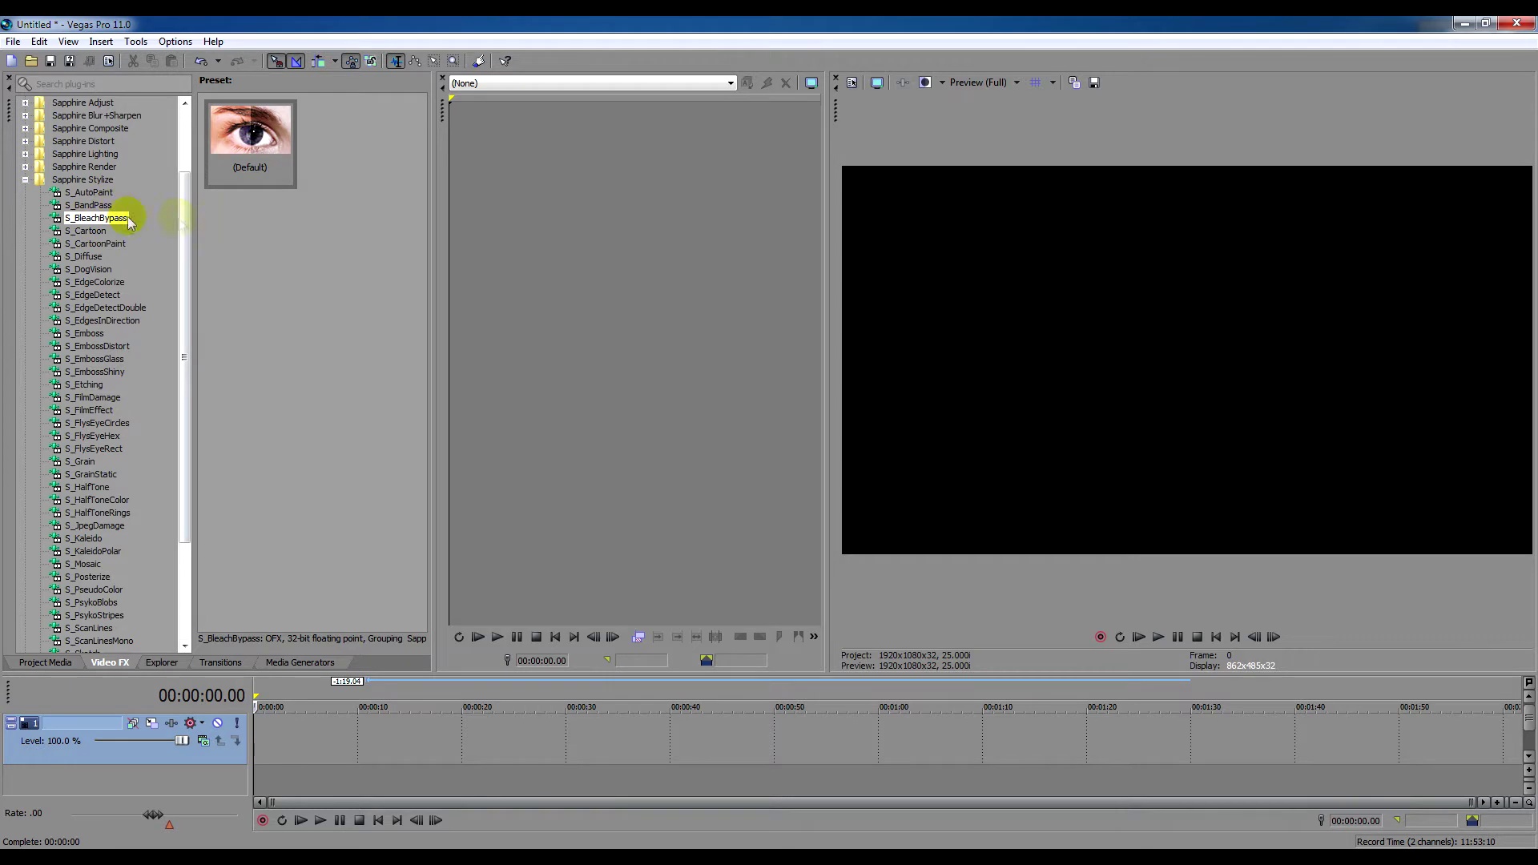
# Place clip 001 at the start of the timeline and delete its audio track
pyautogui.click(46, 663)
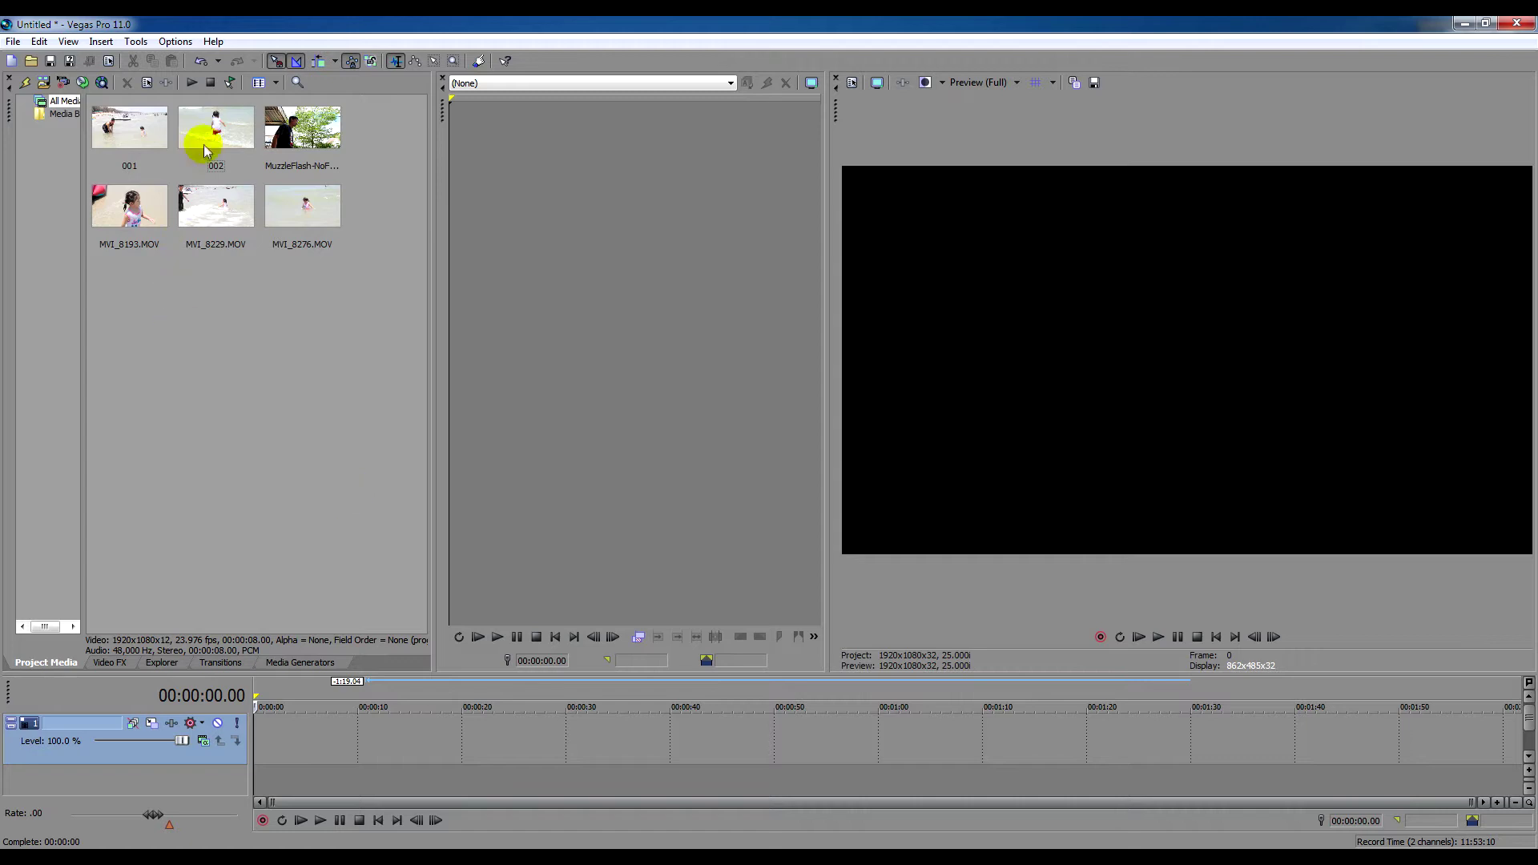
pyautogui.moveTo(132, 136); pyautogui.dragTo(257, 737)
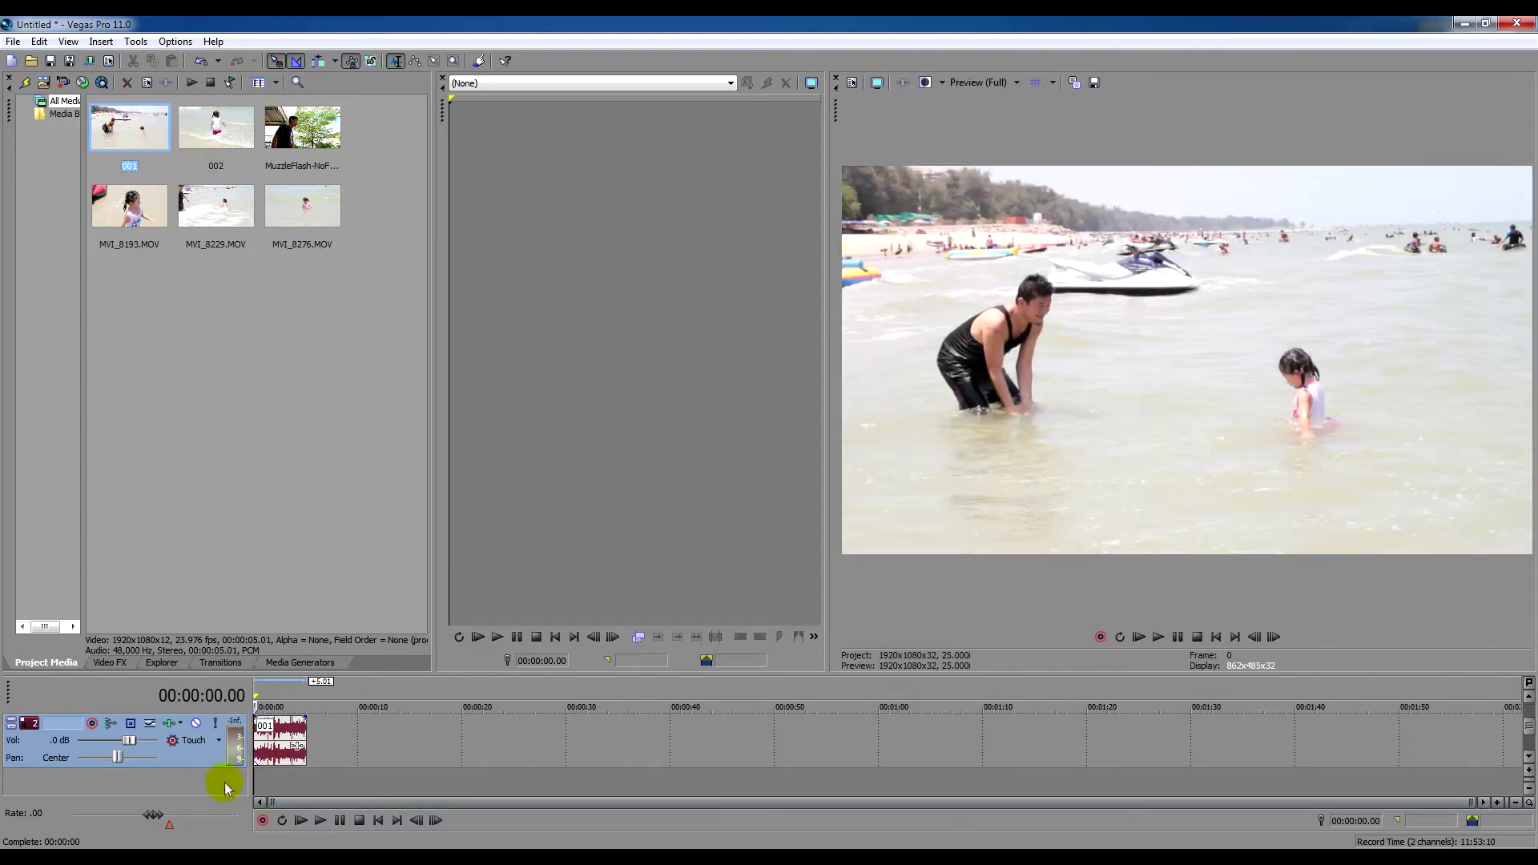
pyautogui.rightClick(202, 760)
pyautogui.click(287, 490)
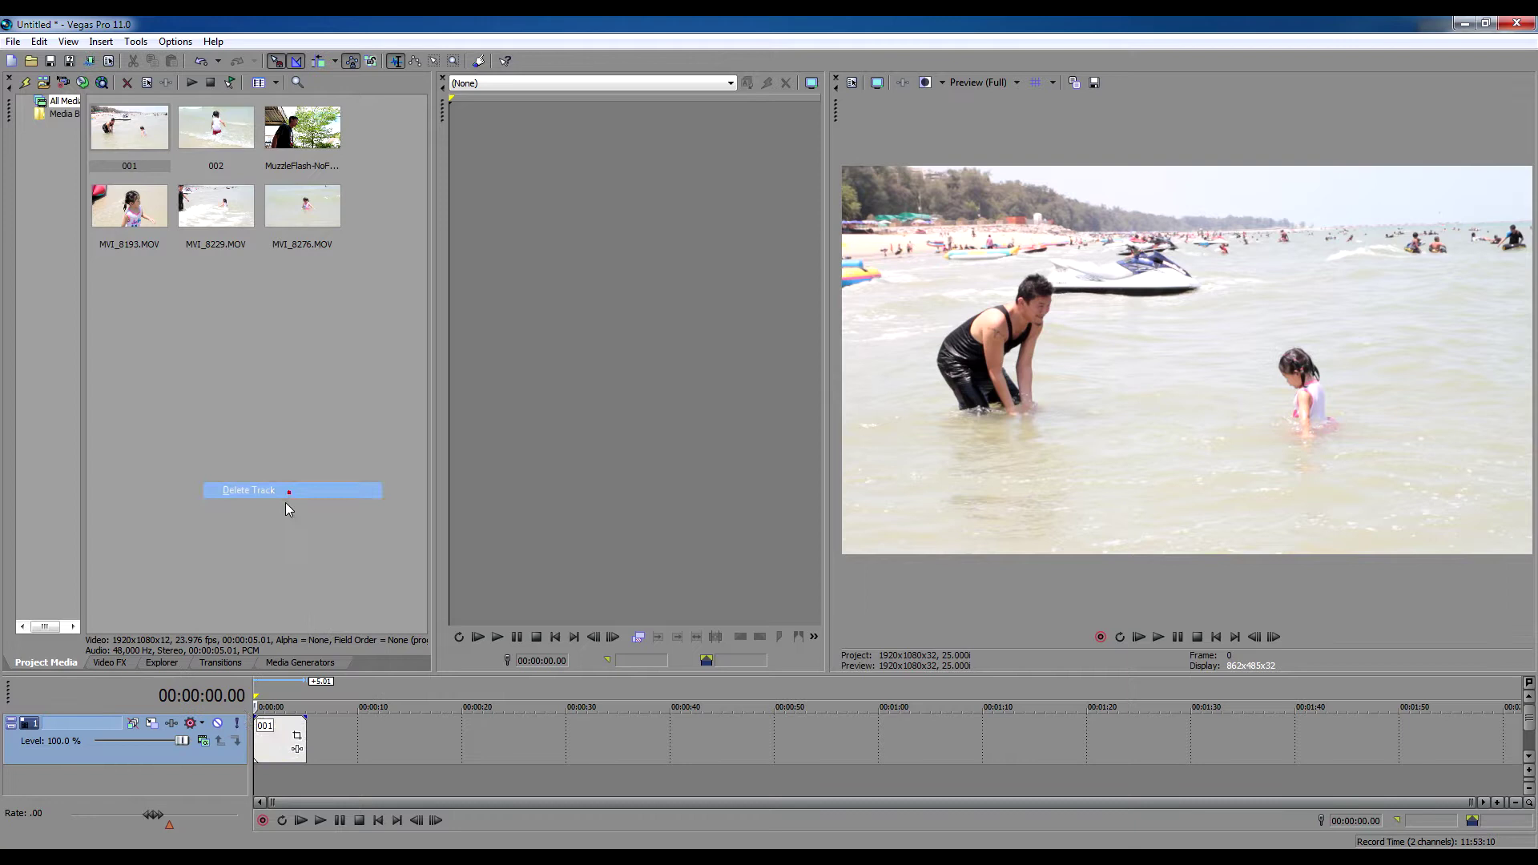
pyautogui.click(276, 779)
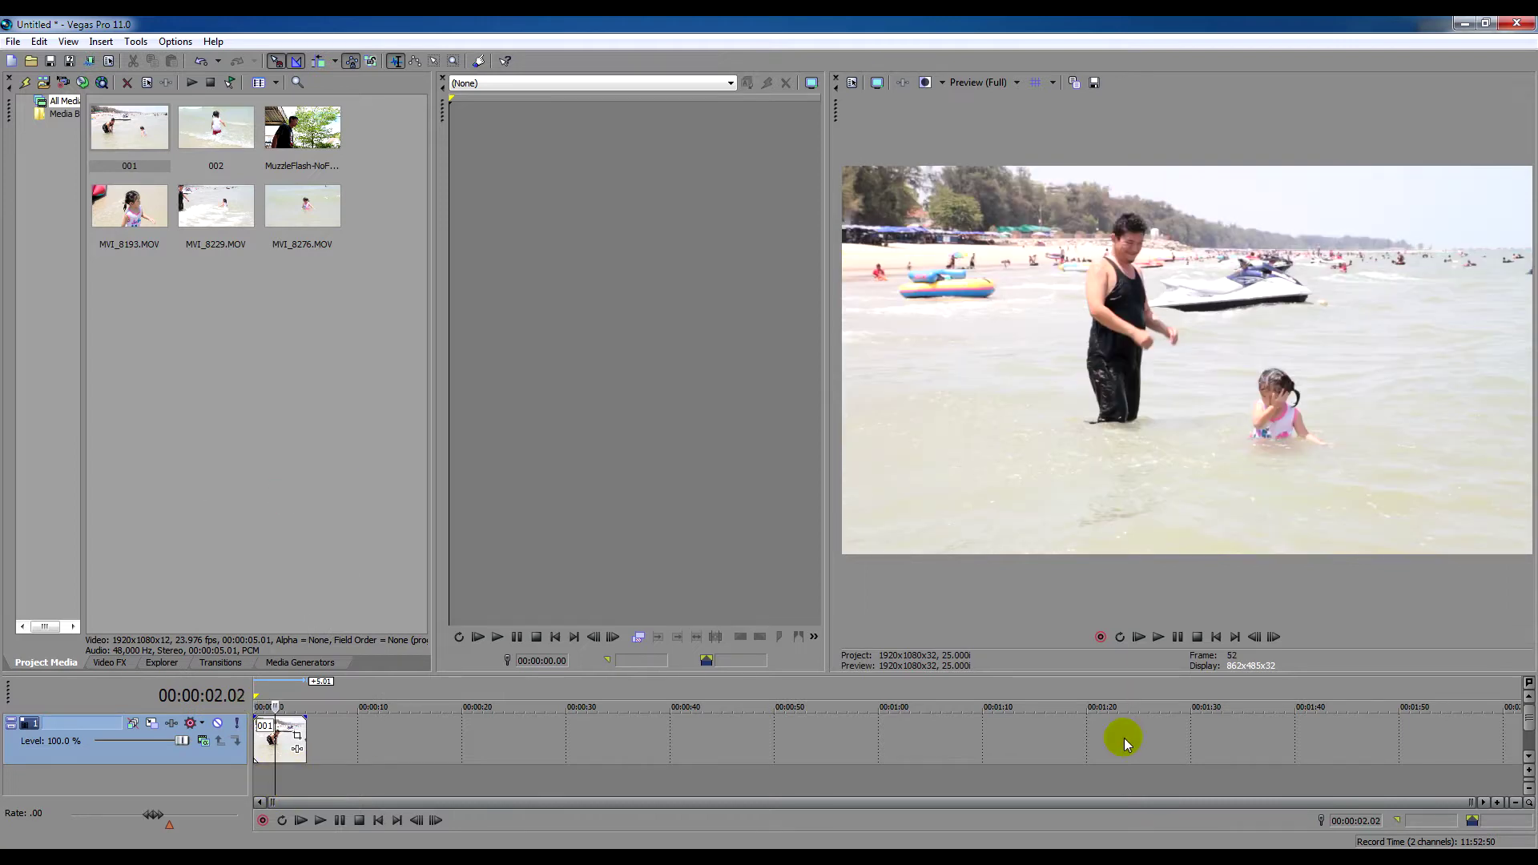
pyautogui.click(1217, 635)
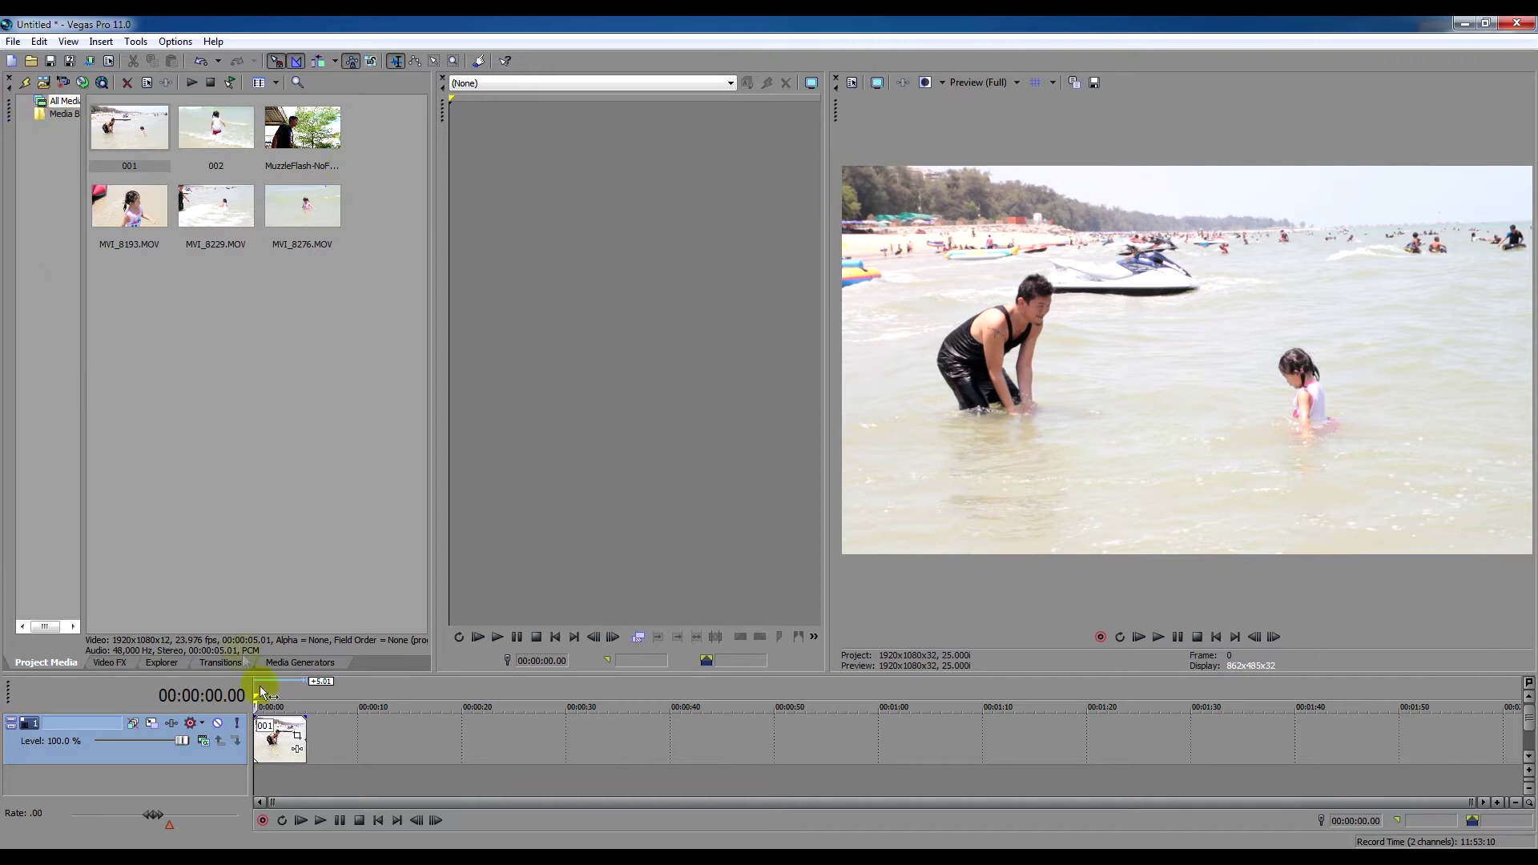
# Apply the S_BleachBypass effect with its default preset to clip 001 on the timeline
pyautogui.click(112, 661)
pyautogui.click(81, 220)
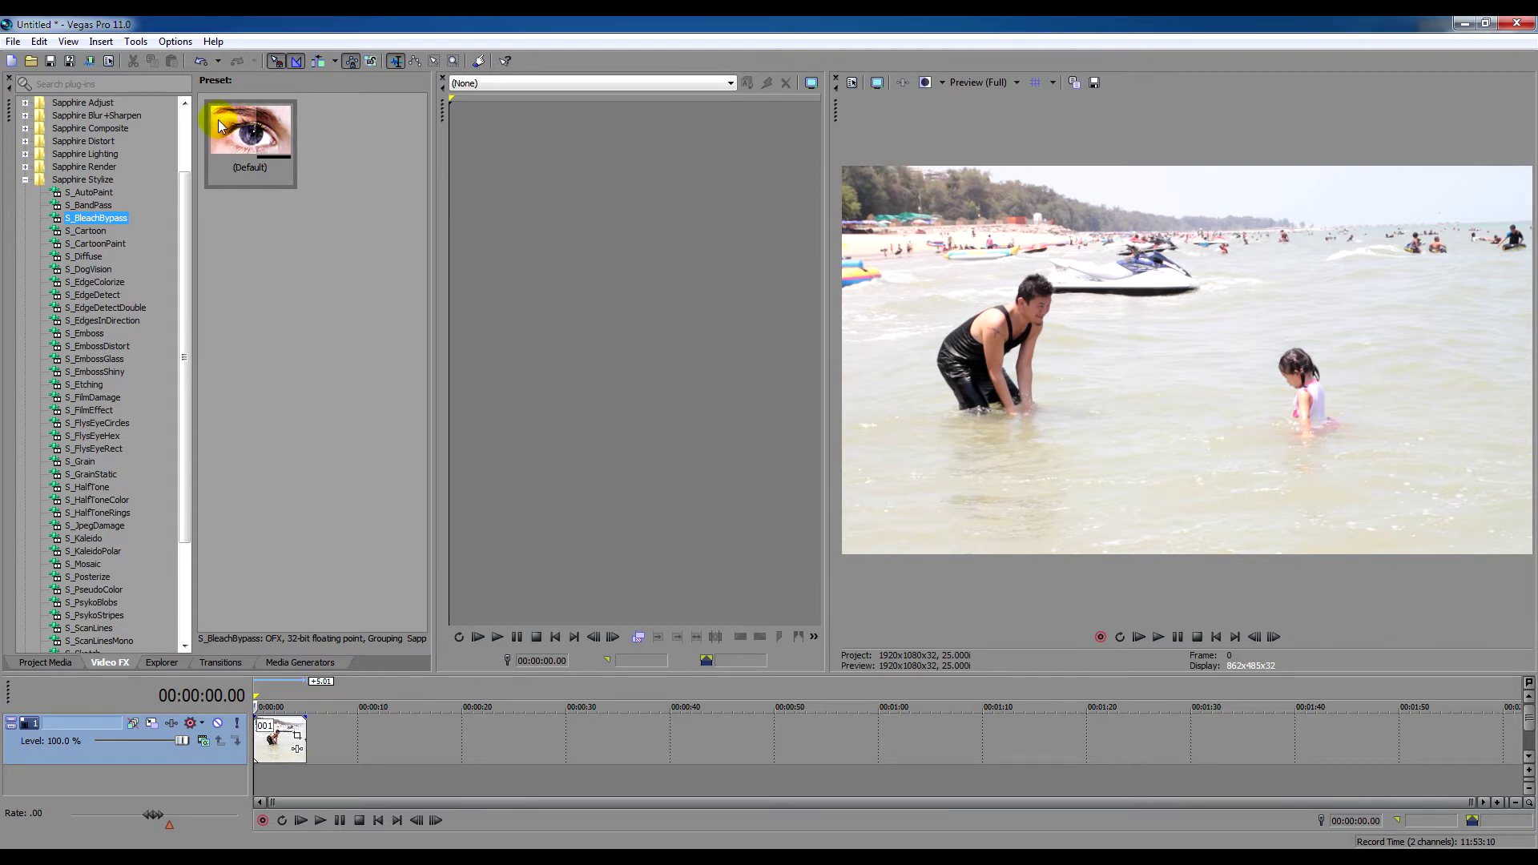
pyautogui.moveTo(225, 128); pyautogui.dragTo(290, 733)
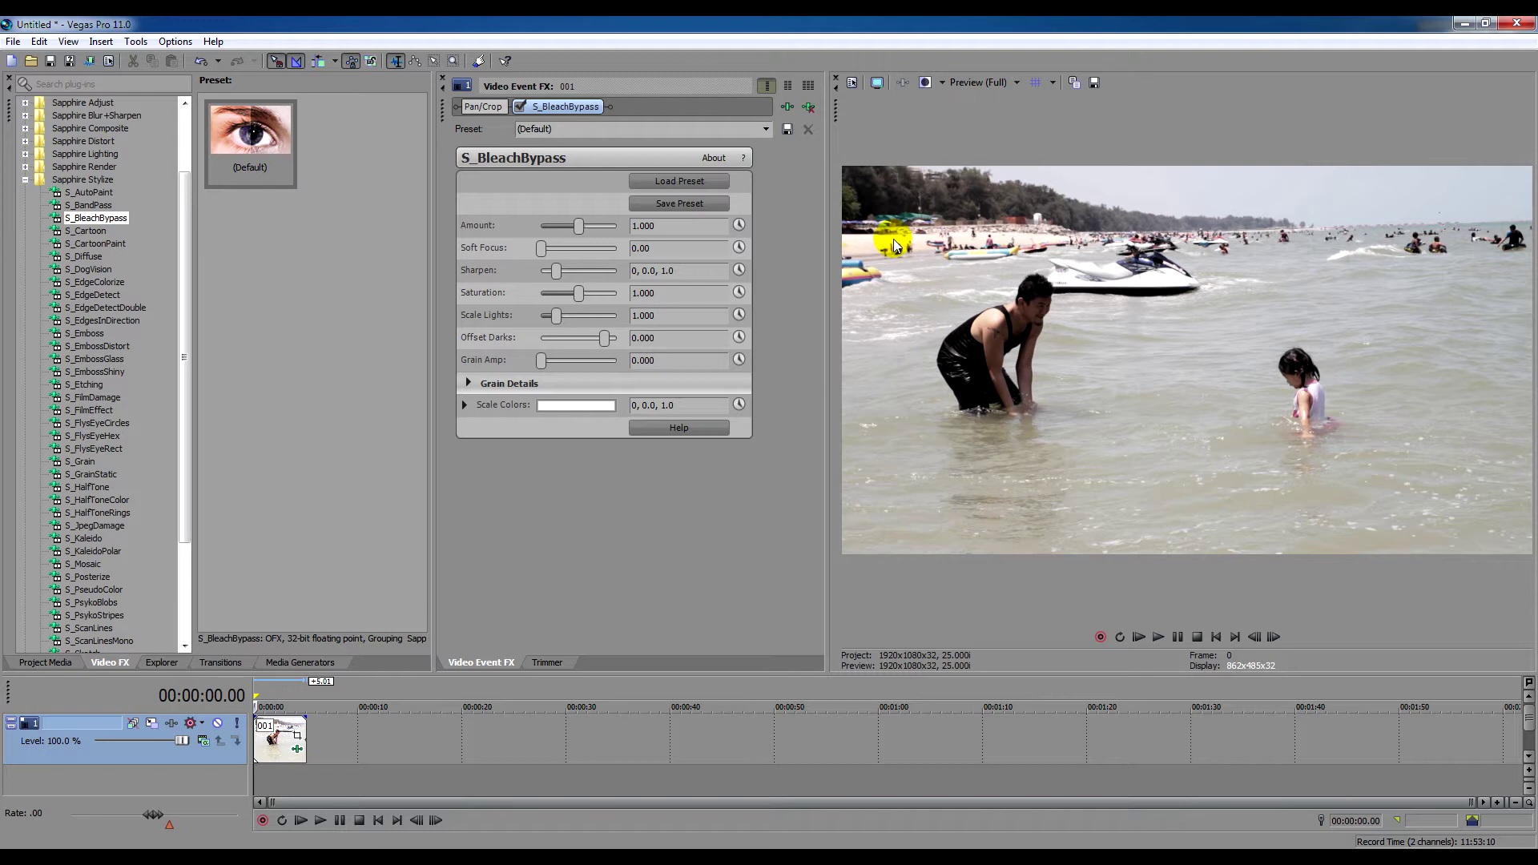
# Compare the preview of clip 001 with and without the bleach bypass effect
pyautogui.click(923, 83)
pyautogui.click(921, 84)
pyautogui.click(1047, 315)
pyautogui.click(1291, 266)
pyautogui.click(926, 83)
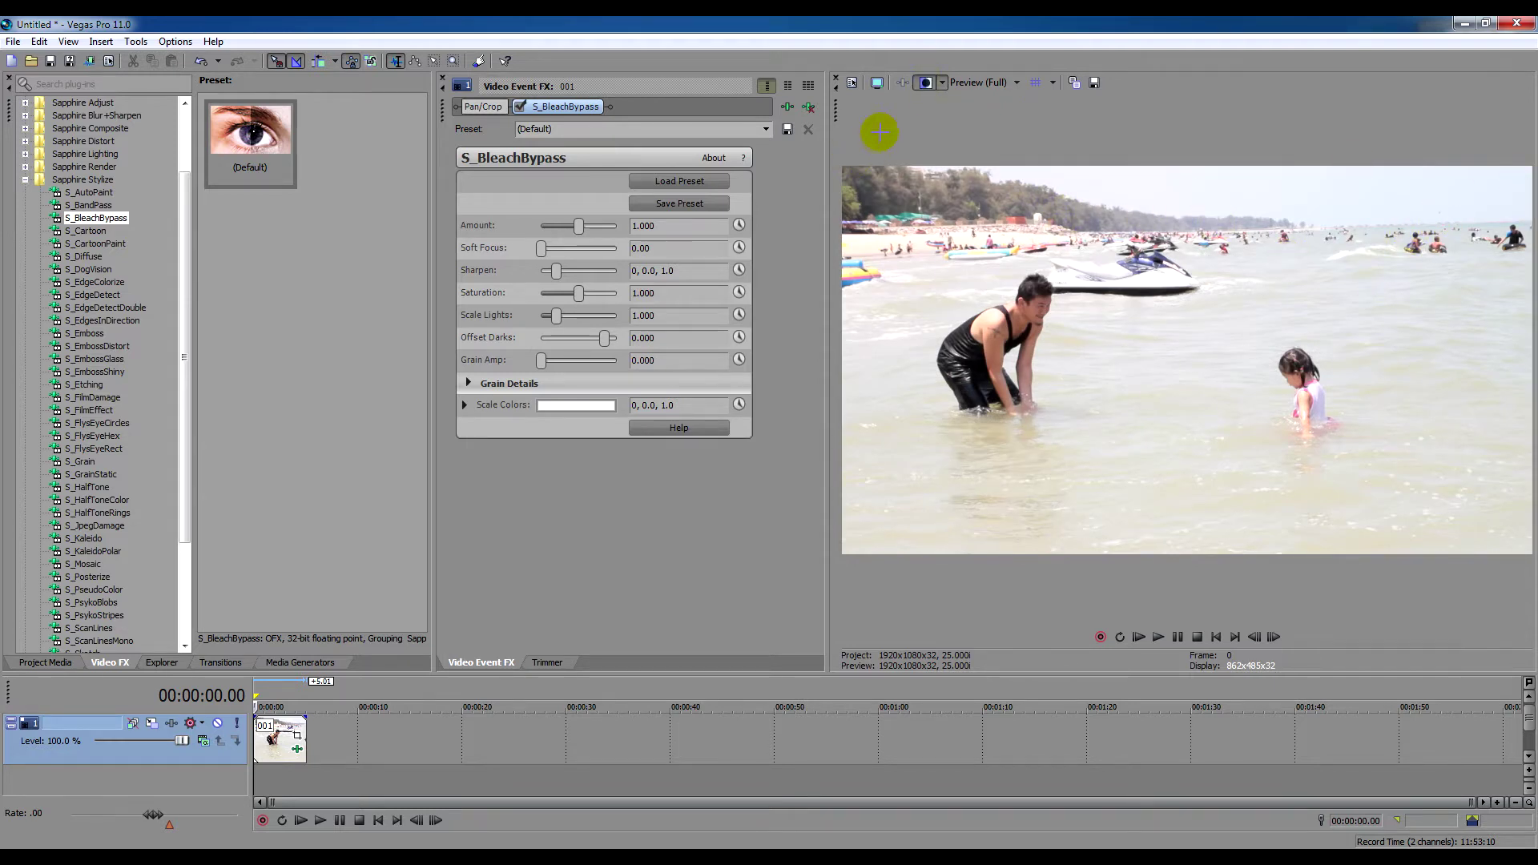
pyautogui.click(926, 83)
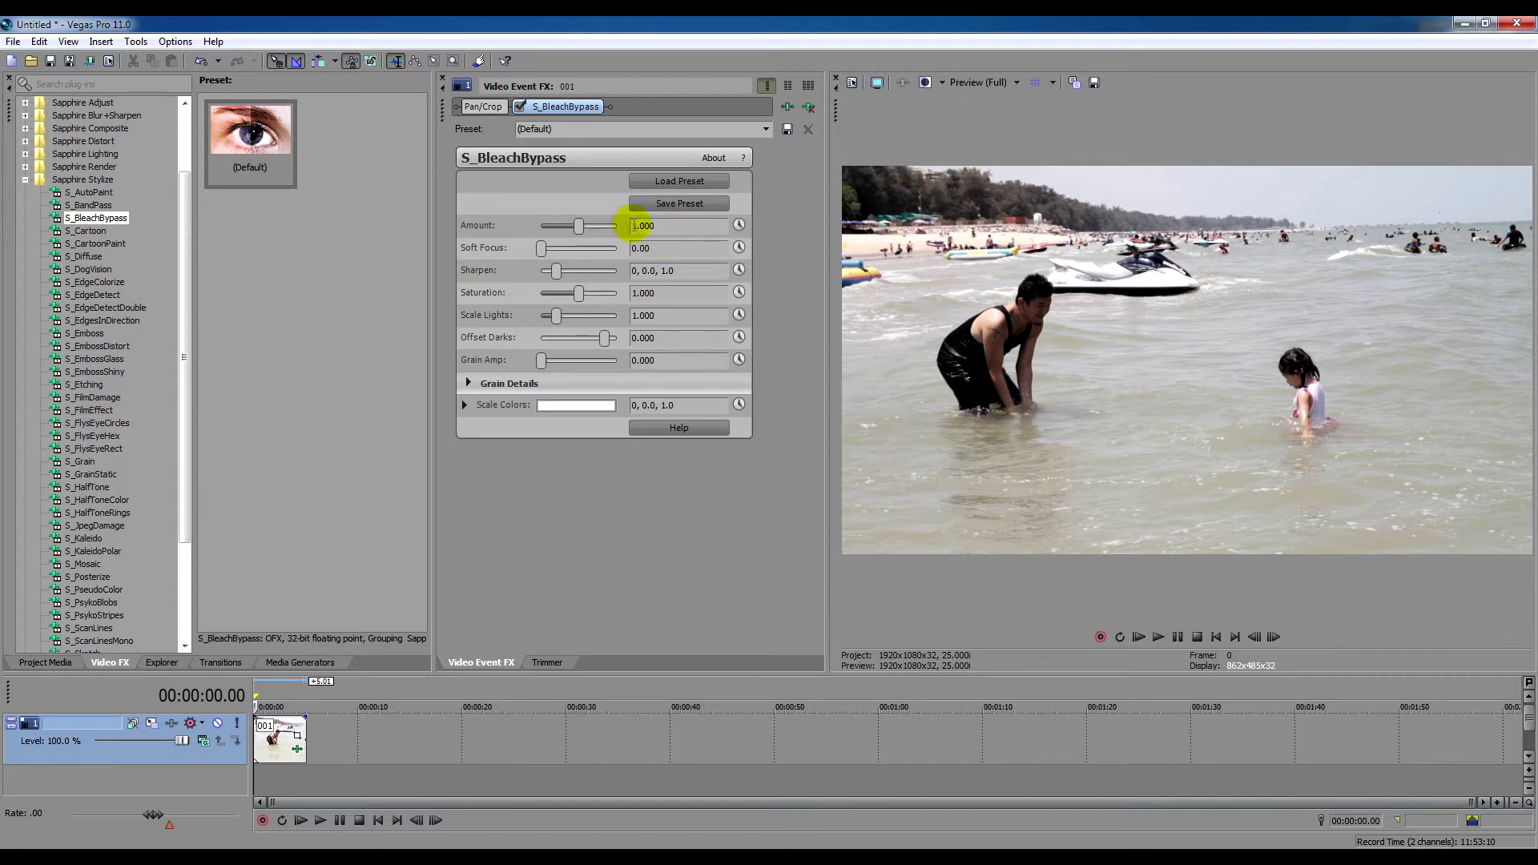
# Try the bleach bypass Amount at 0.484 and 0, and set it back to 1
pyautogui.moveTo(580, 226)
pyautogui.mouseDown()
pyautogui.moveTo(596, 224)
pyautogui.moveTo(561, 229)
pyautogui.mouseUp()
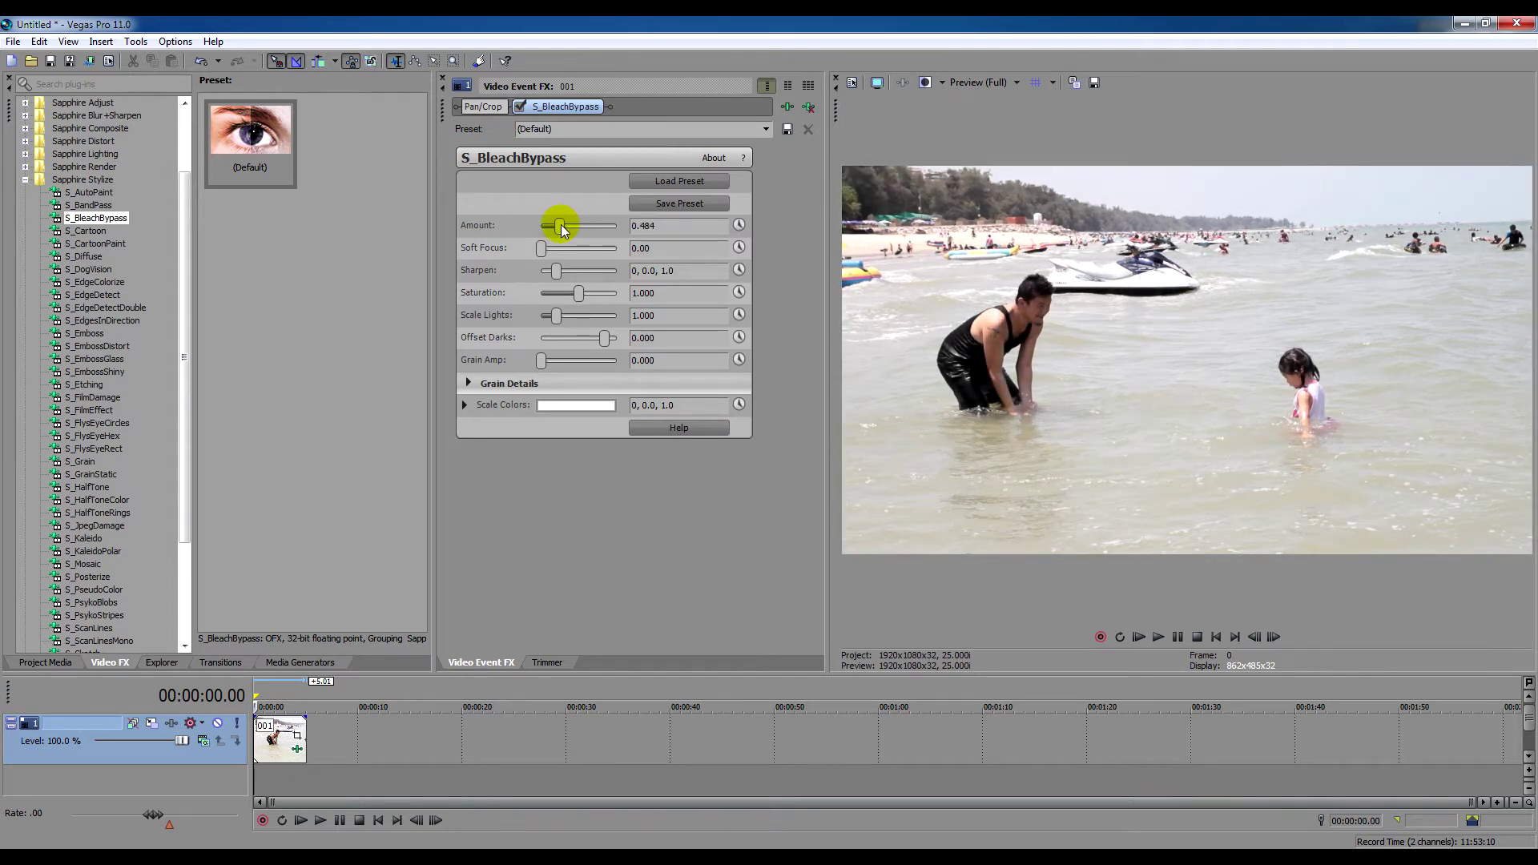
pyautogui.moveTo(561, 226); pyautogui.dragTo(541, 229)
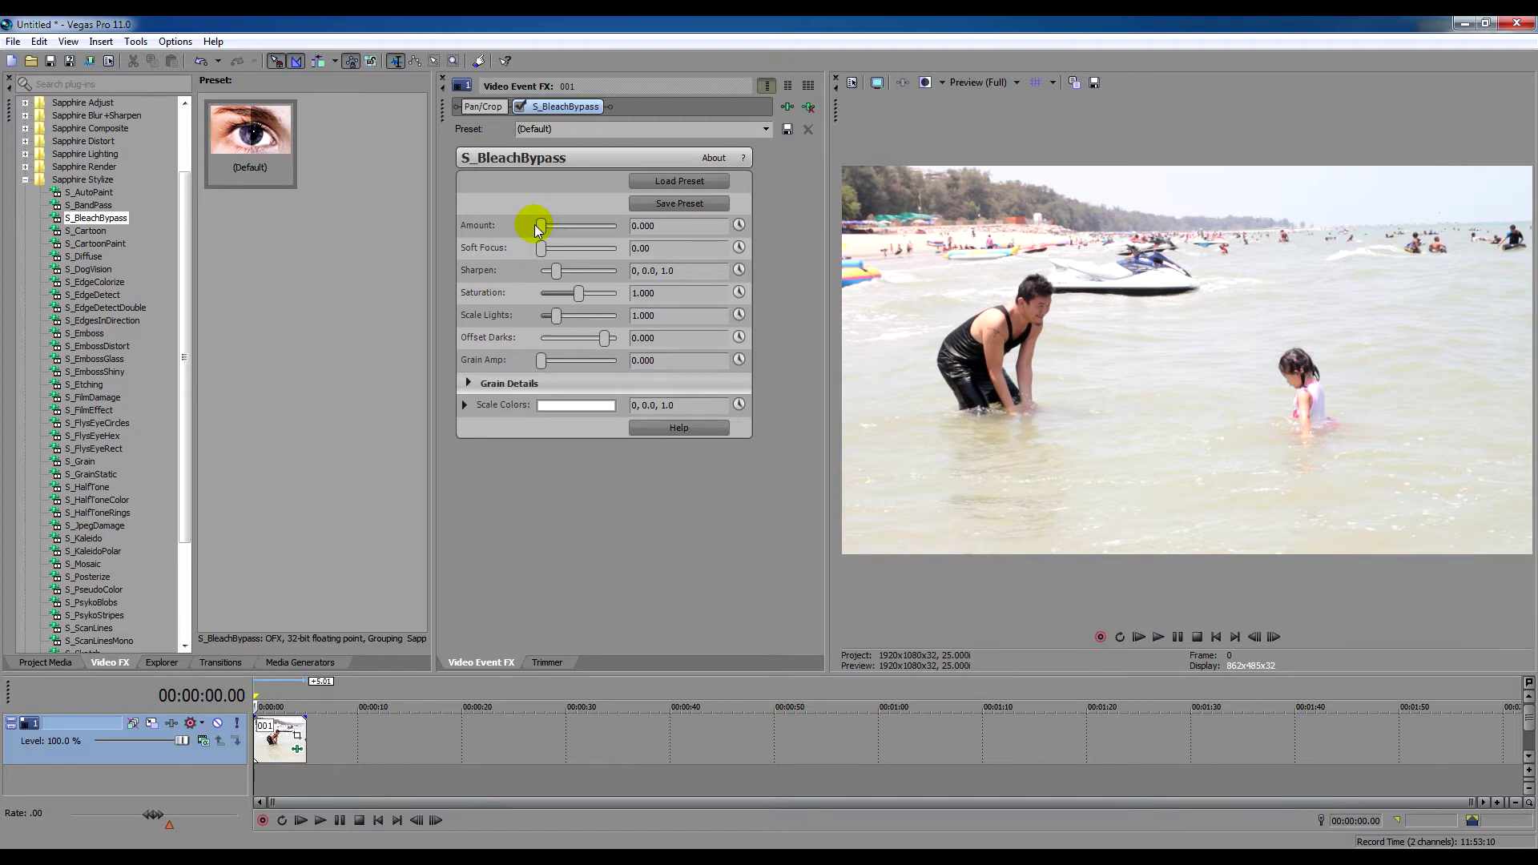
pyautogui.moveTo(537, 224); pyautogui.dragTo(577, 219)
pyautogui.moveTo(687, 227); pyautogui.dragTo(625, 222)
pyautogui.write('1')
pyautogui.press('Return')
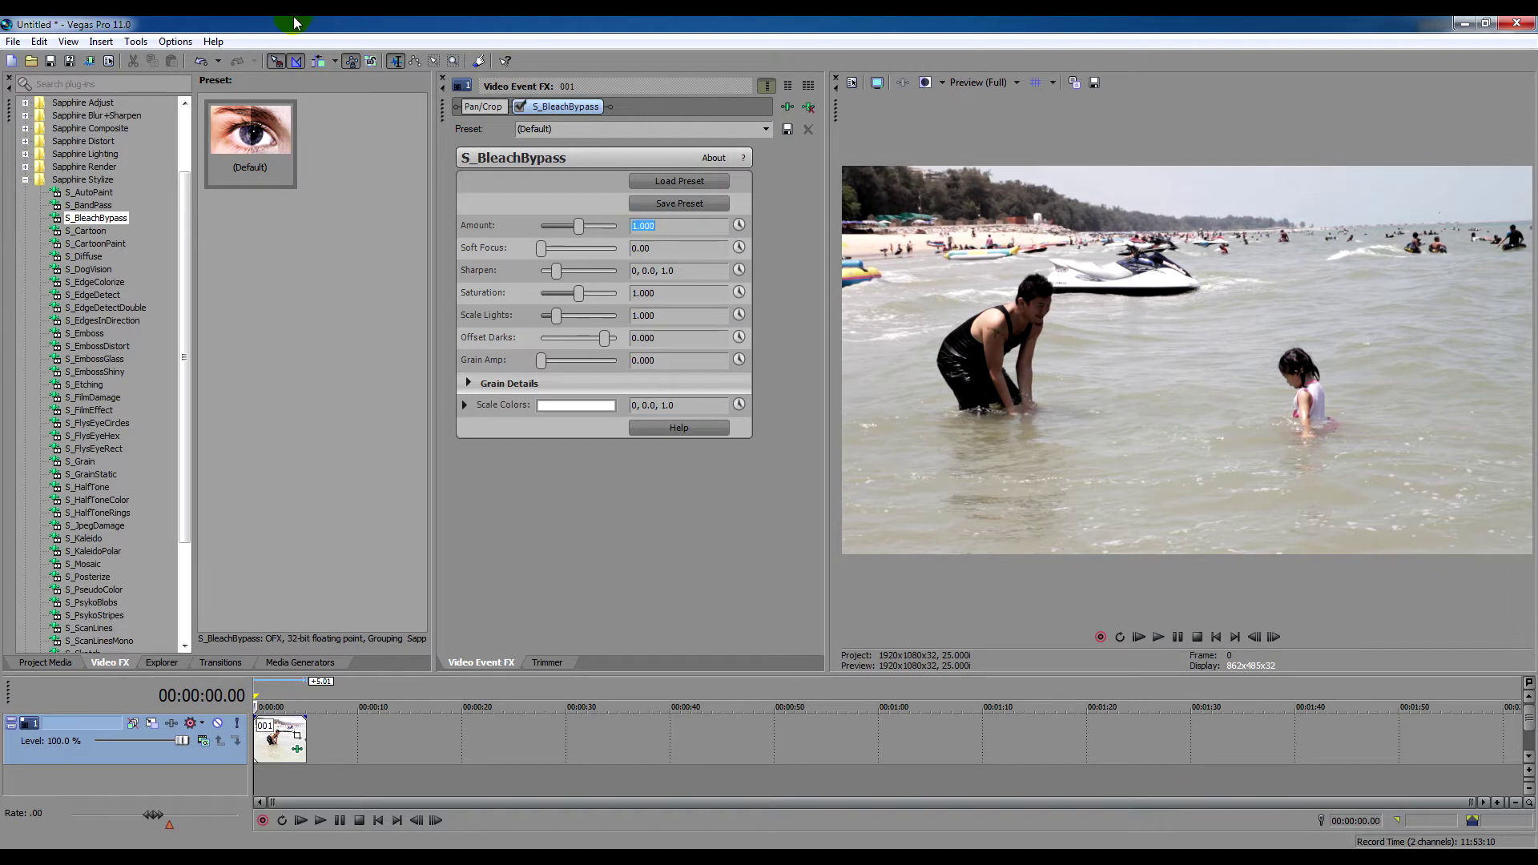
# Try a Soft Focus of 0.01 on the bleach bypass effect and compare it with 0
pyautogui.moveTo(537, 251); pyautogui.dragTo(589, 250)
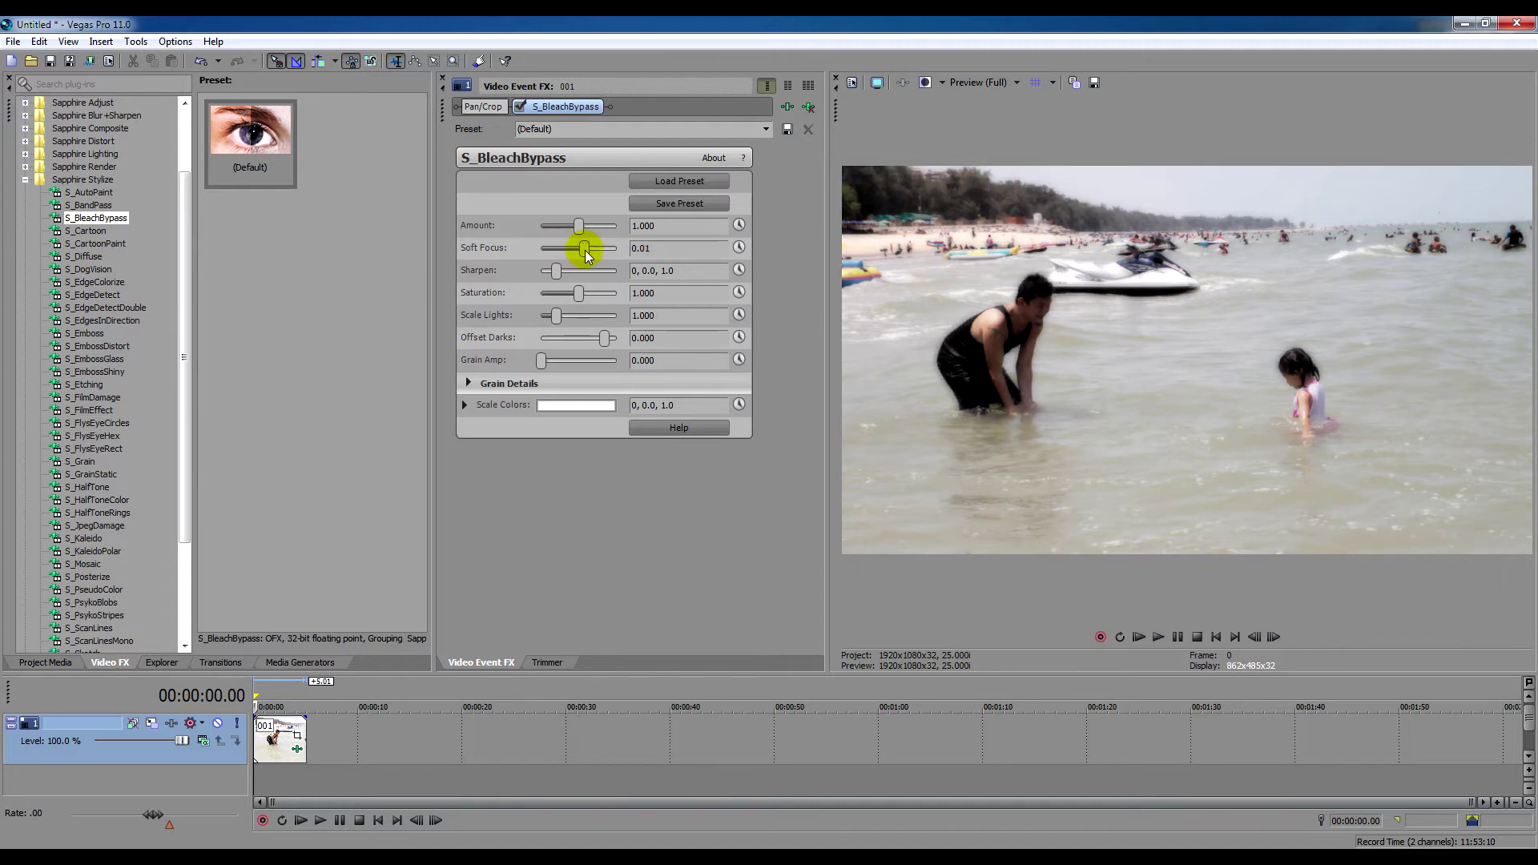
pyautogui.moveTo(578, 251); pyautogui.dragTo(515, 257)
pyautogui.click(1012, 332)
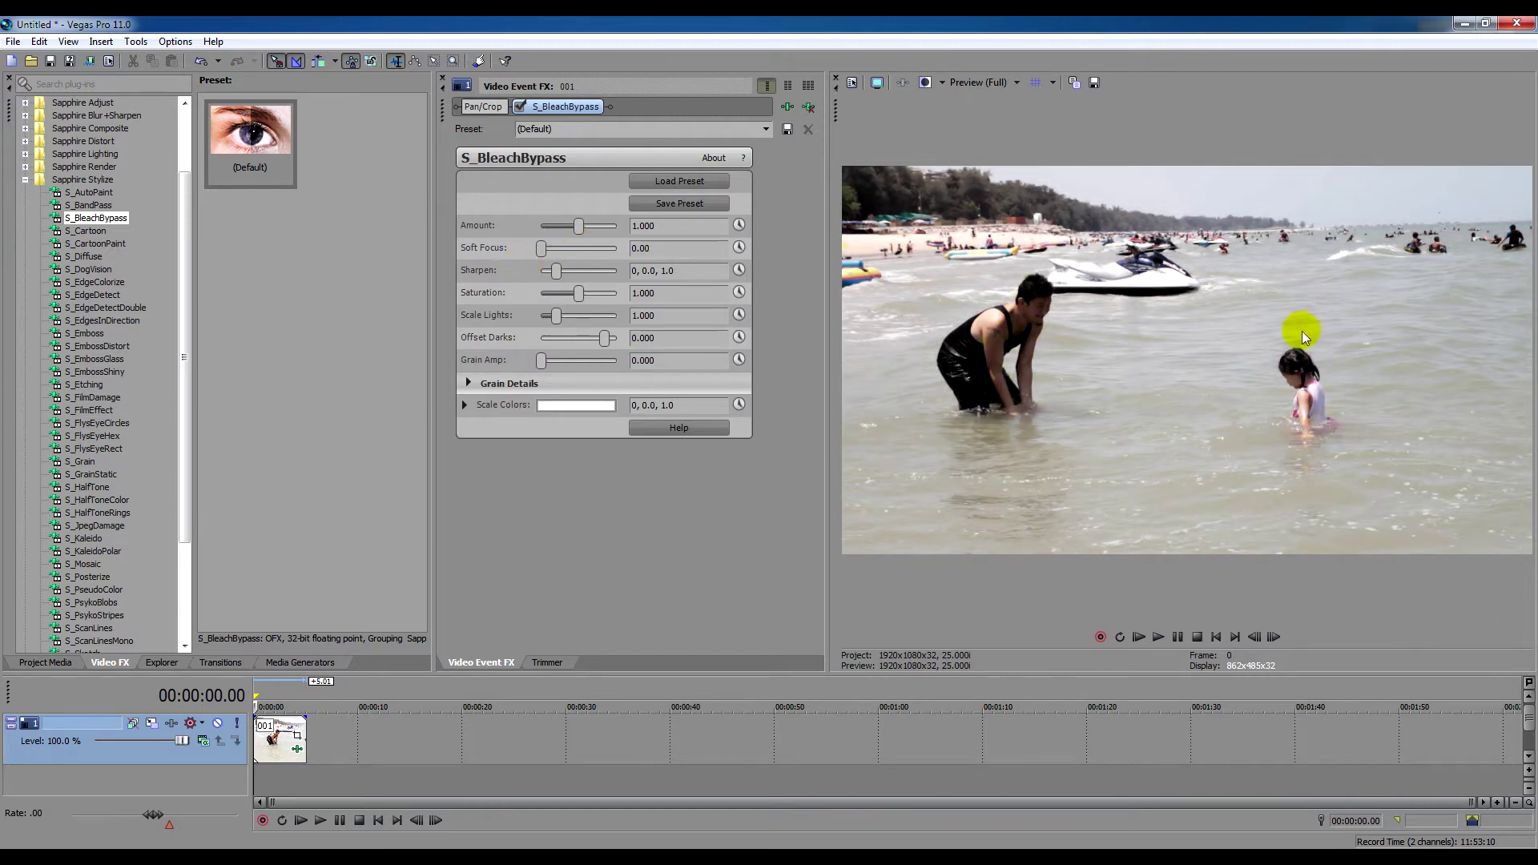
pyautogui.moveTo(546, 251); pyautogui.dragTo(587, 249)
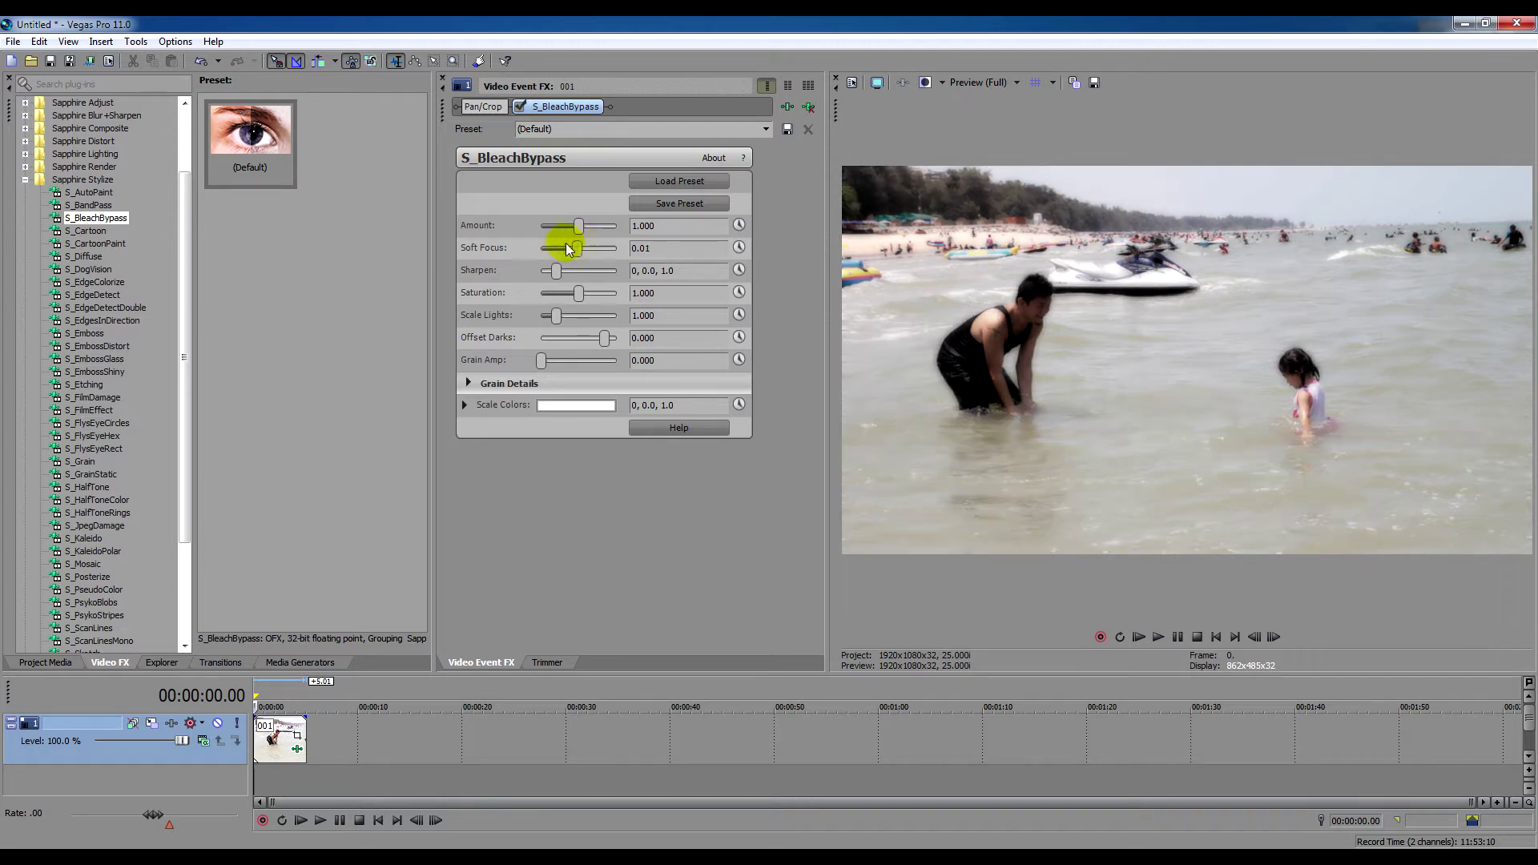
# Try Sharpen values of 2.263 and 0.211 with no soft focus, and restore the effect's default preset
pyautogui.moveTo(581, 249)
pyautogui.mouseDown()
pyautogui.moveTo(510, 258)
pyautogui.moveTo(591, 272)
pyautogui.mouseUp()
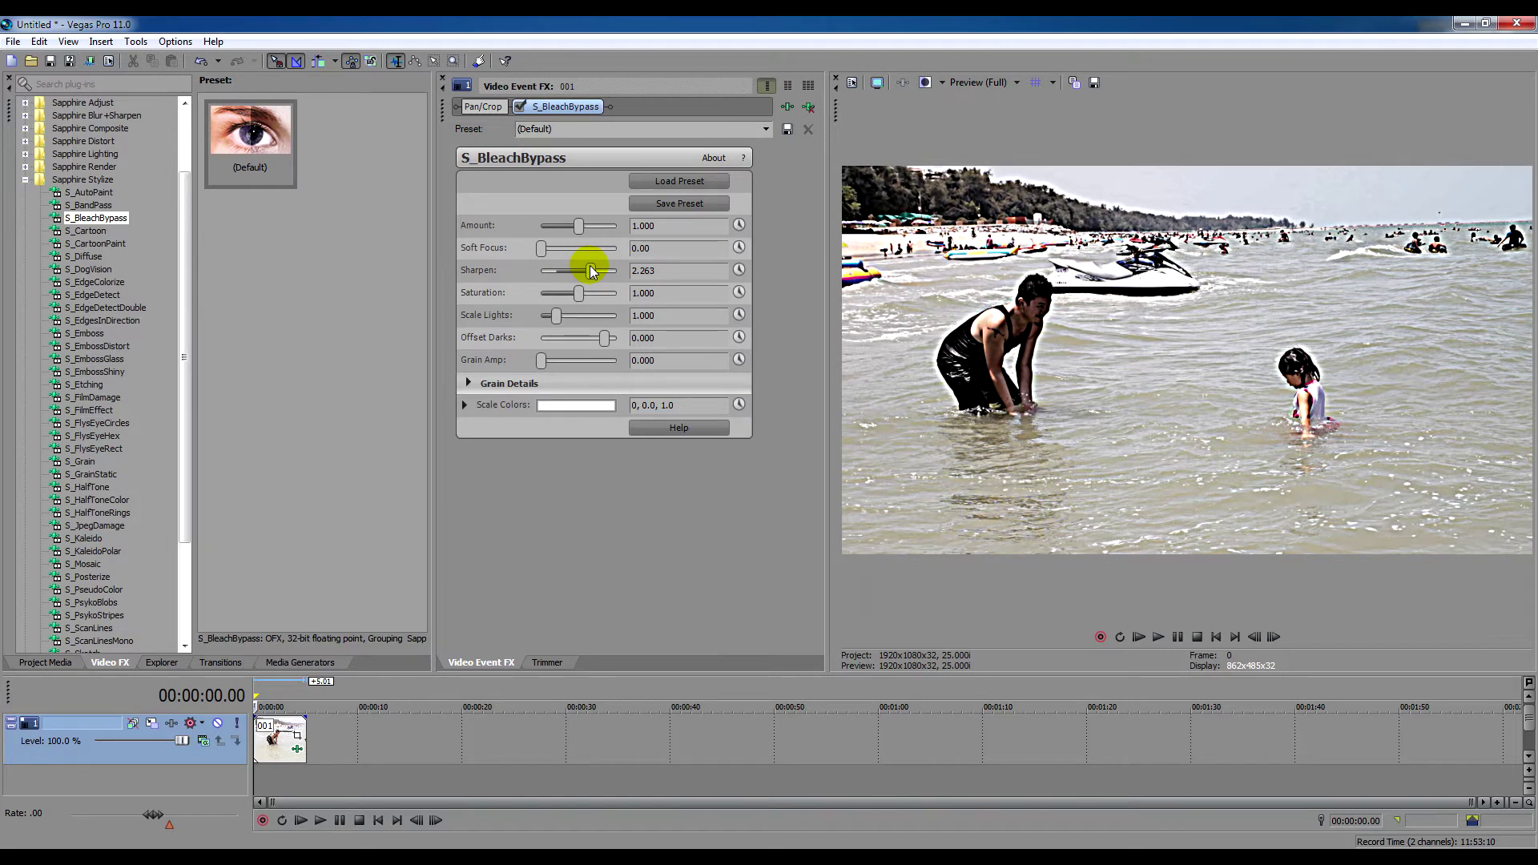
pyautogui.moveTo(591, 271); pyautogui.dragTo(558, 280)
pyautogui.click(767, 129)
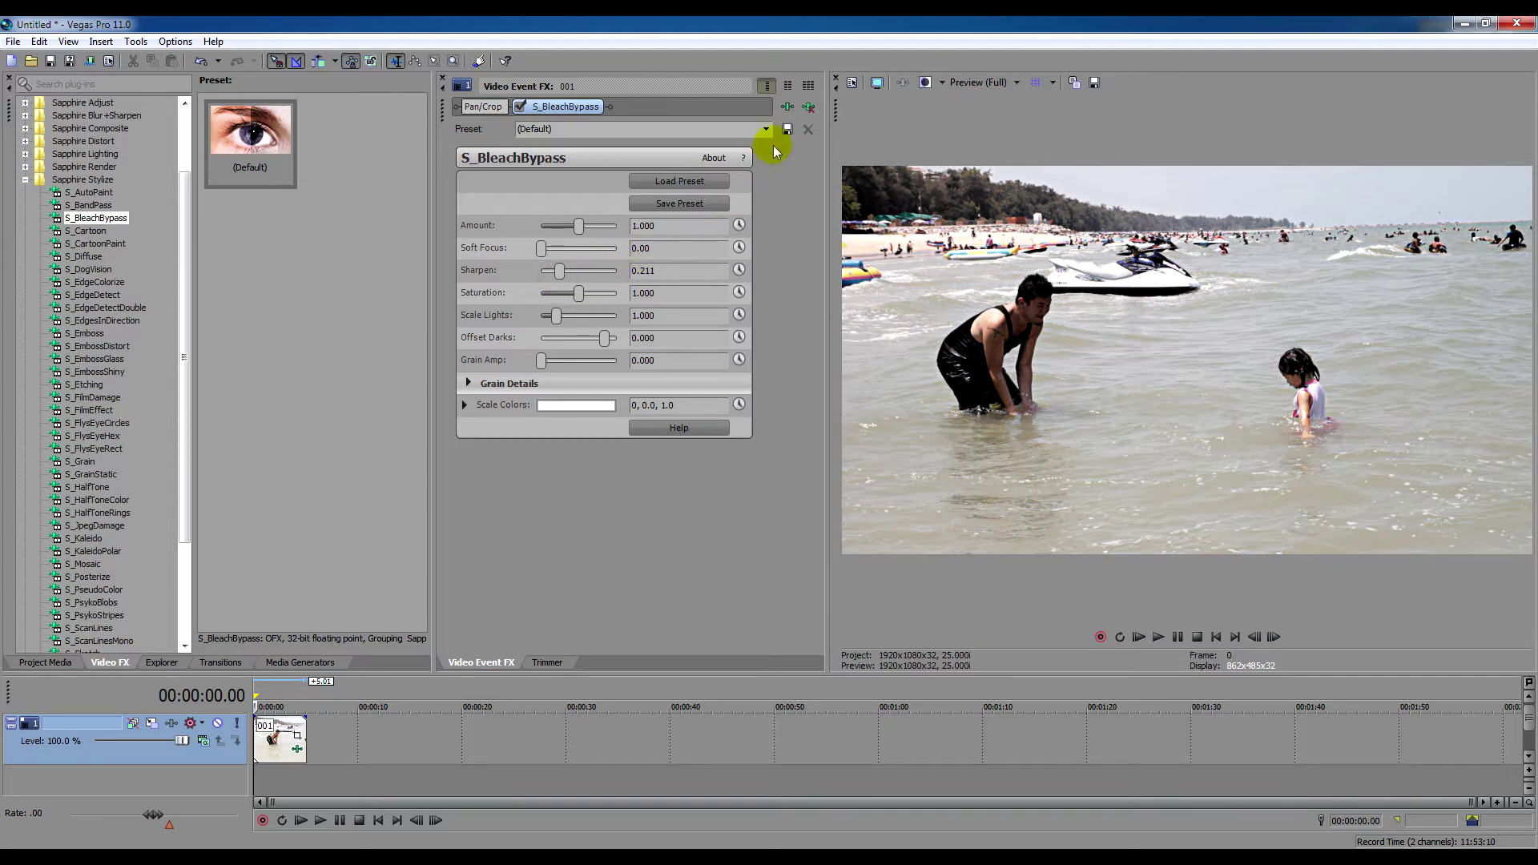
pyautogui.click(702, 145)
# Try Sharpen at 0.158 with Saturation at 0.884, and restore the effect's default preset
pyautogui.moveTo(556, 271)
pyautogui.mouseDown()
pyautogui.moveTo(573, 267)
pyautogui.moveTo(558, 272)
pyautogui.mouseUp()
pyautogui.moveTo(580, 293)
pyautogui.mouseDown()
pyautogui.moveTo(567, 295)
pyautogui.moveTo(612, 294)
pyautogui.moveTo(574, 293)
pyautogui.mouseUp()
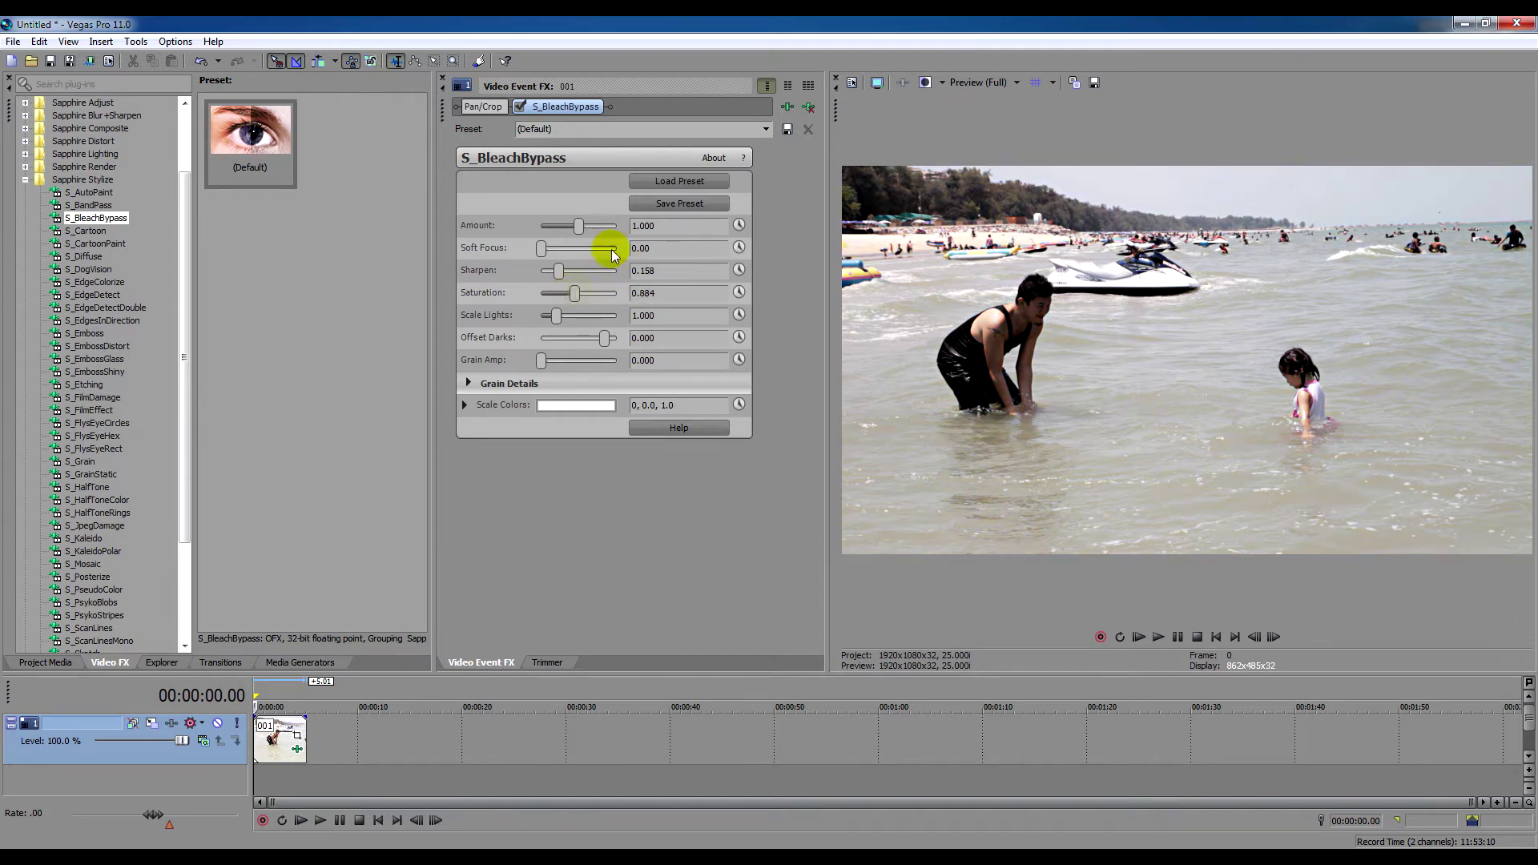
pyautogui.click(766, 130)
pyautogui.click(676, 144)
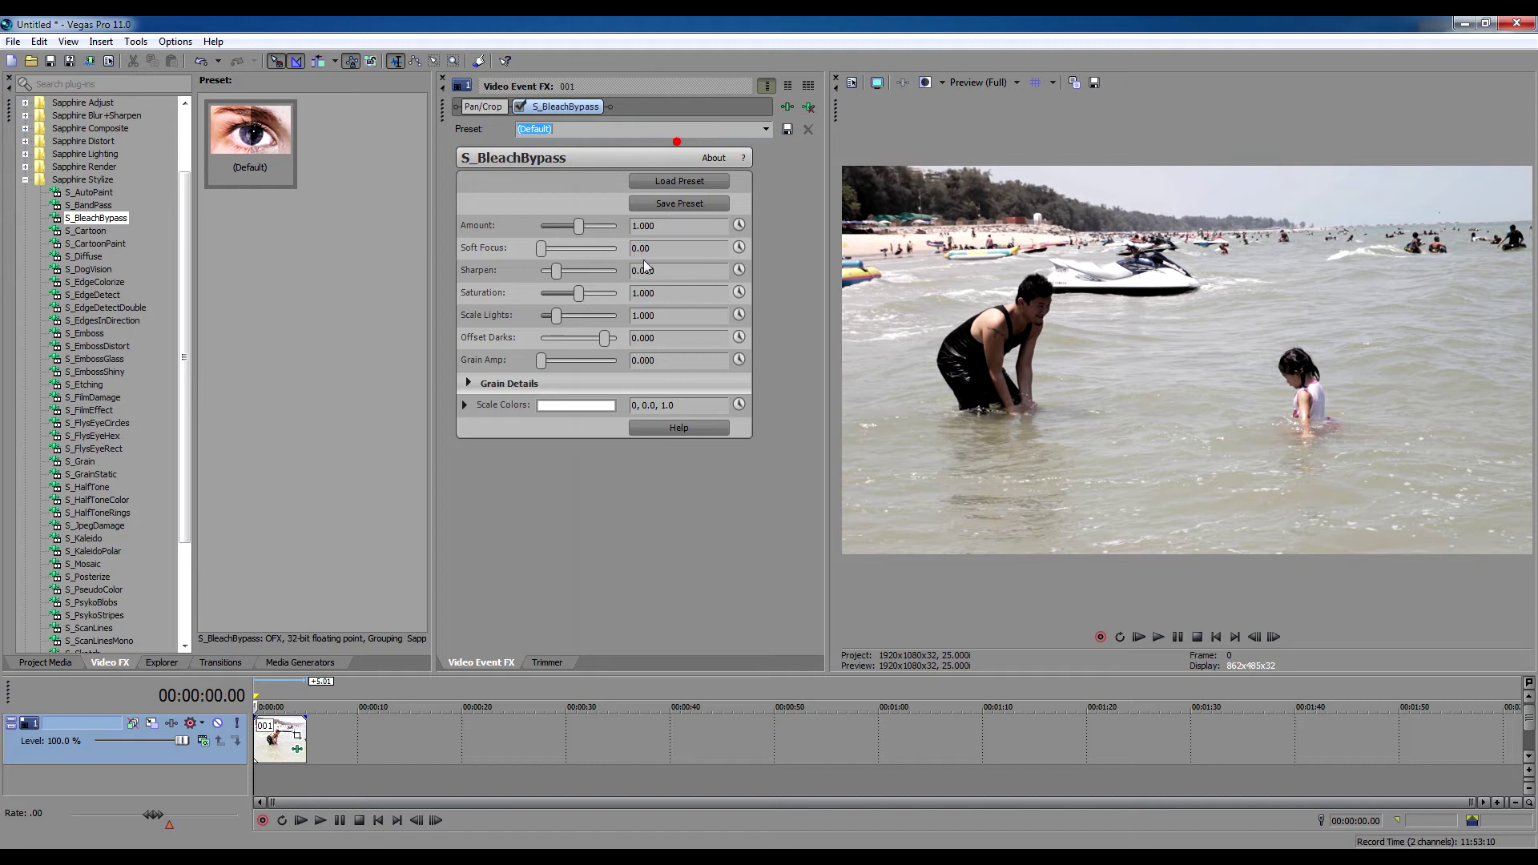
# Set the bleach bypass Saturation to 1.305, Sharpen to 0.158 and Scale Lights to 1.158
pyautogui.moveTo(583, 292); pyautogui.dragTo(591, 292)
pyautogui.moveTo(560, 267); pyautogui.dragTo(590, 291)
pyautogui.moveTo(556, 315); pyautogui.dragTo(558, 315)
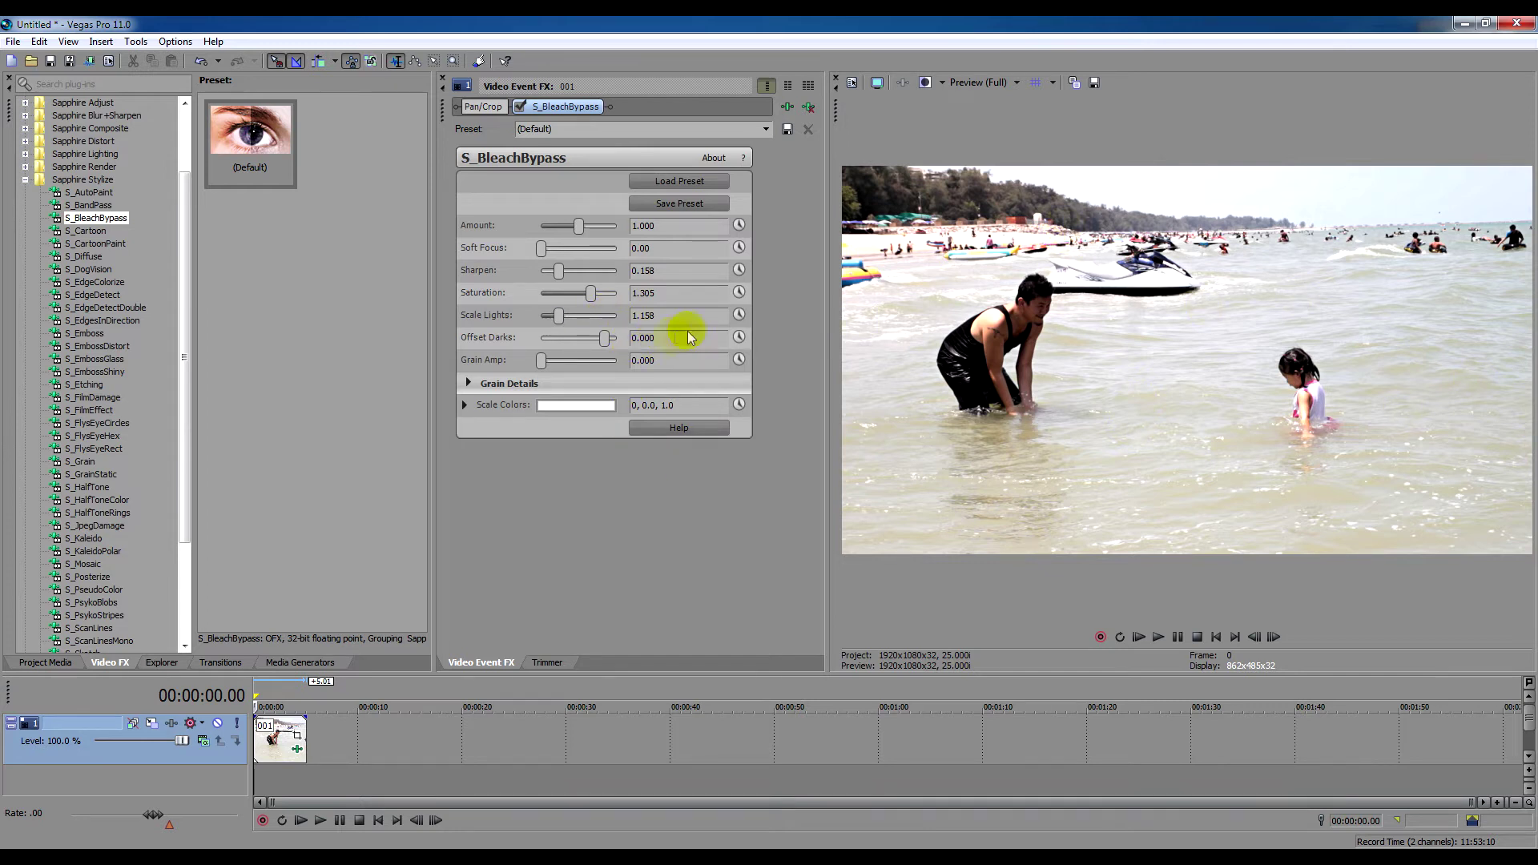
# Try Offset Darks at -0.516 and 0.305, and set it back to 0
pyautogui.moveTo(604, 334); pyautogui.dragTo(600, 346)
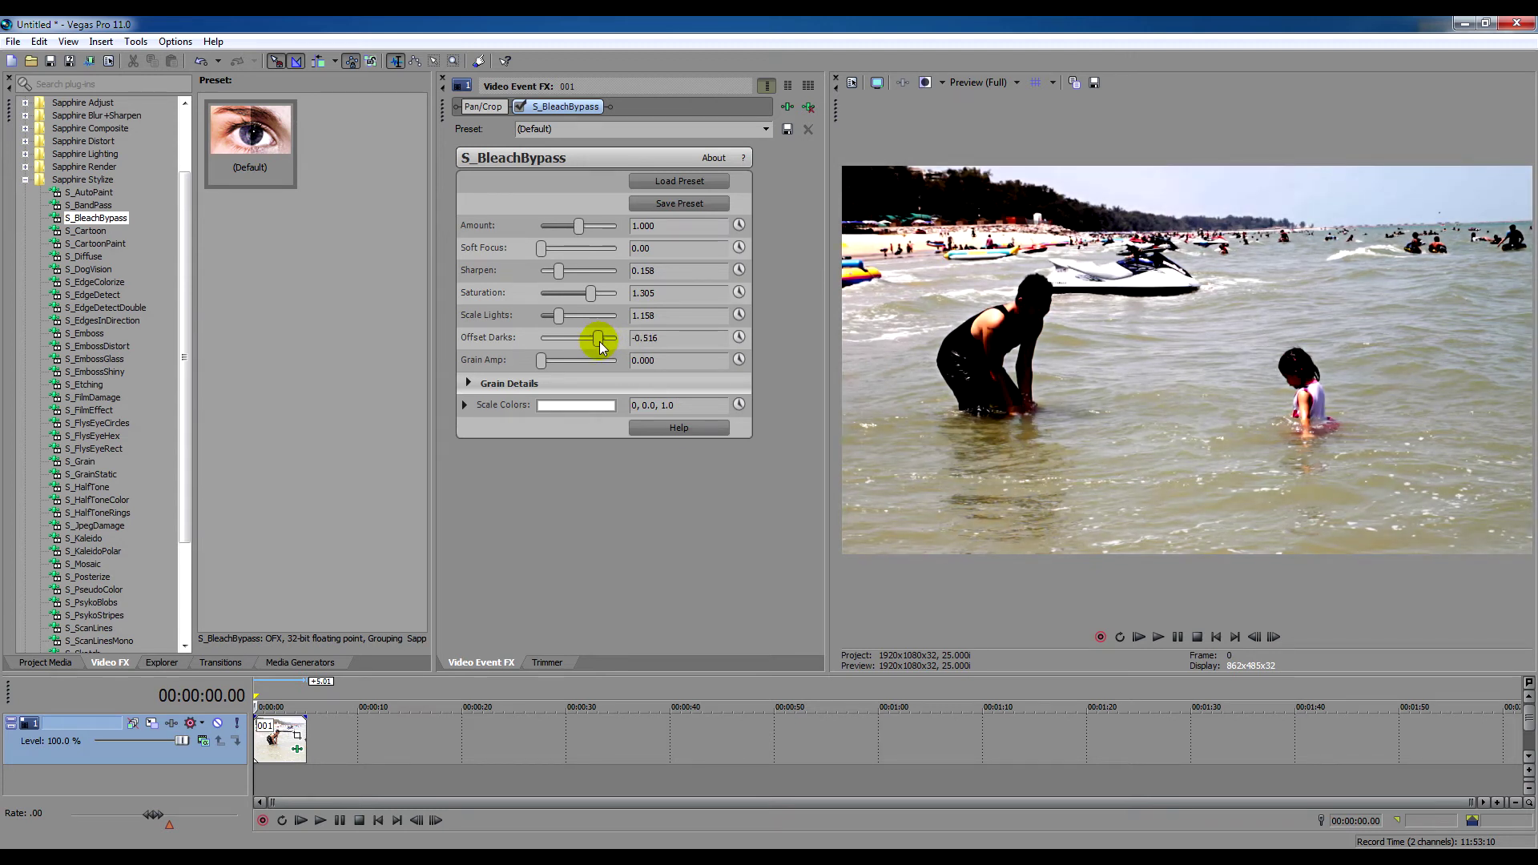
pyautogui.moveTo(600, 343); pyautogui.dragTo(610, 343)
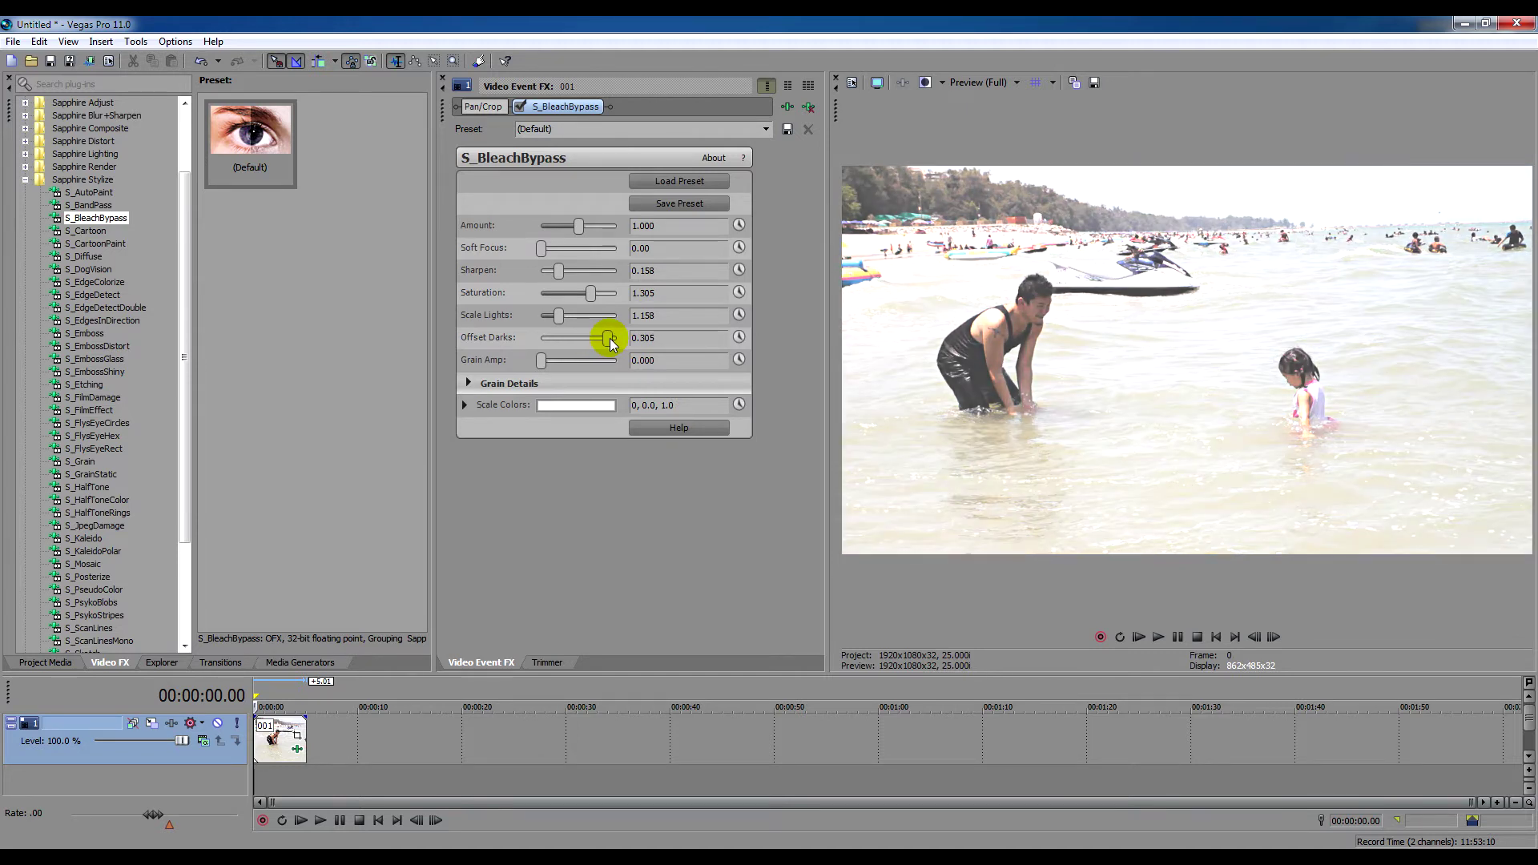
pyautogui.click(673, 338)
pyautogui.write('0')
pyautogui.press('Return')
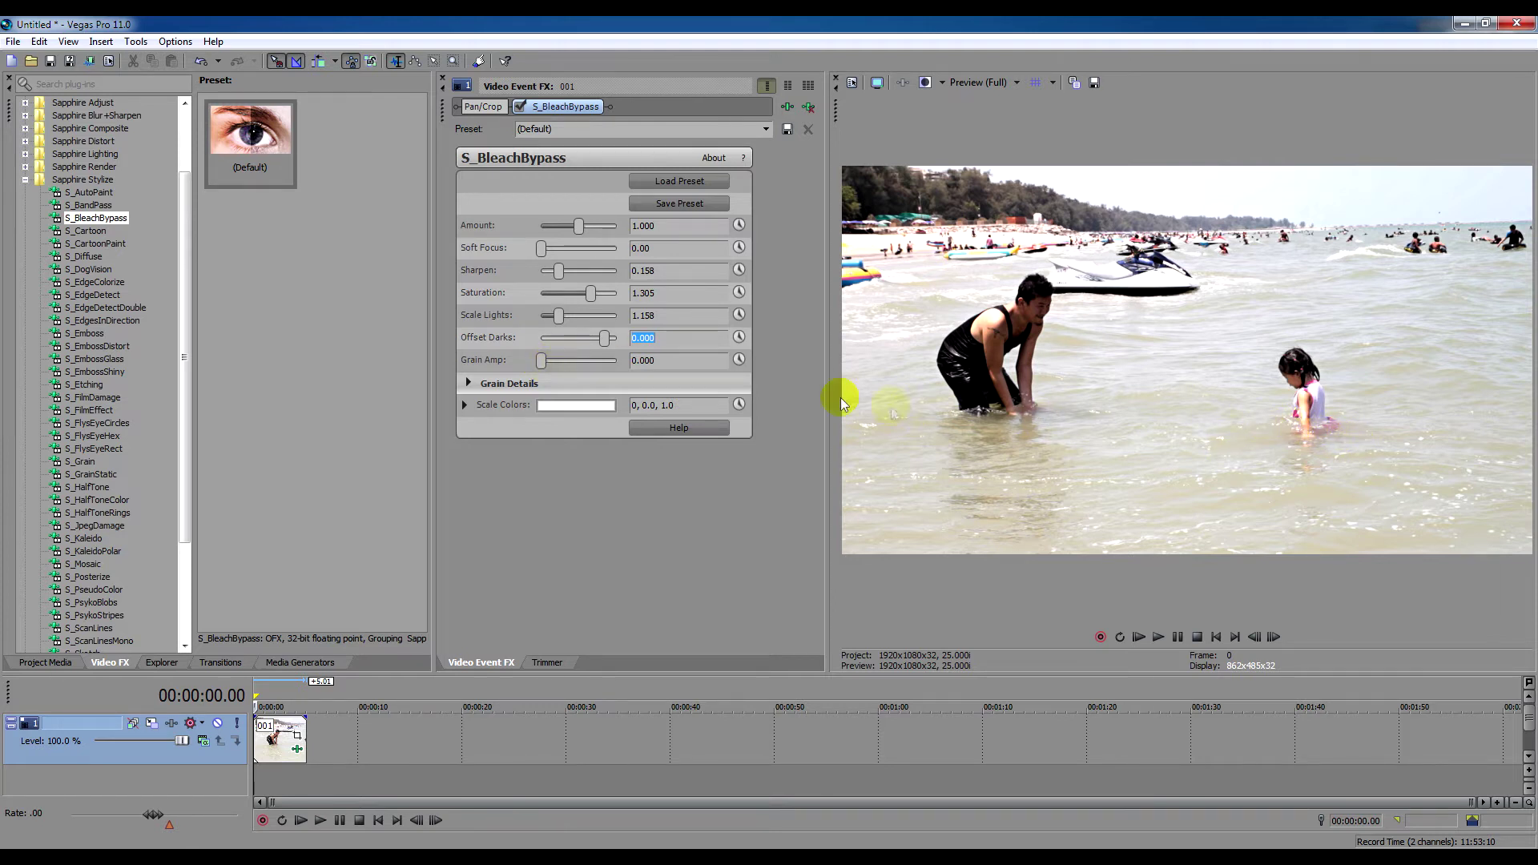
# Try a small Grain Amp, return it to 0, and look through the Grain Details parameters
pyautogui.moveTo(538, 365)
pyautogui.mouseDown()
pyautogui.moveTo(559, 358)
pyautogui.moveTo(545, 362)
pyautogui.mouseUp()
pyautogui.moveTo(547, 360)
pyautogui.mouseDown()
pyautogui.moveTo(561, 362)
pyautogui.moveTo(522, 363)
pyautogui.mouseUp()
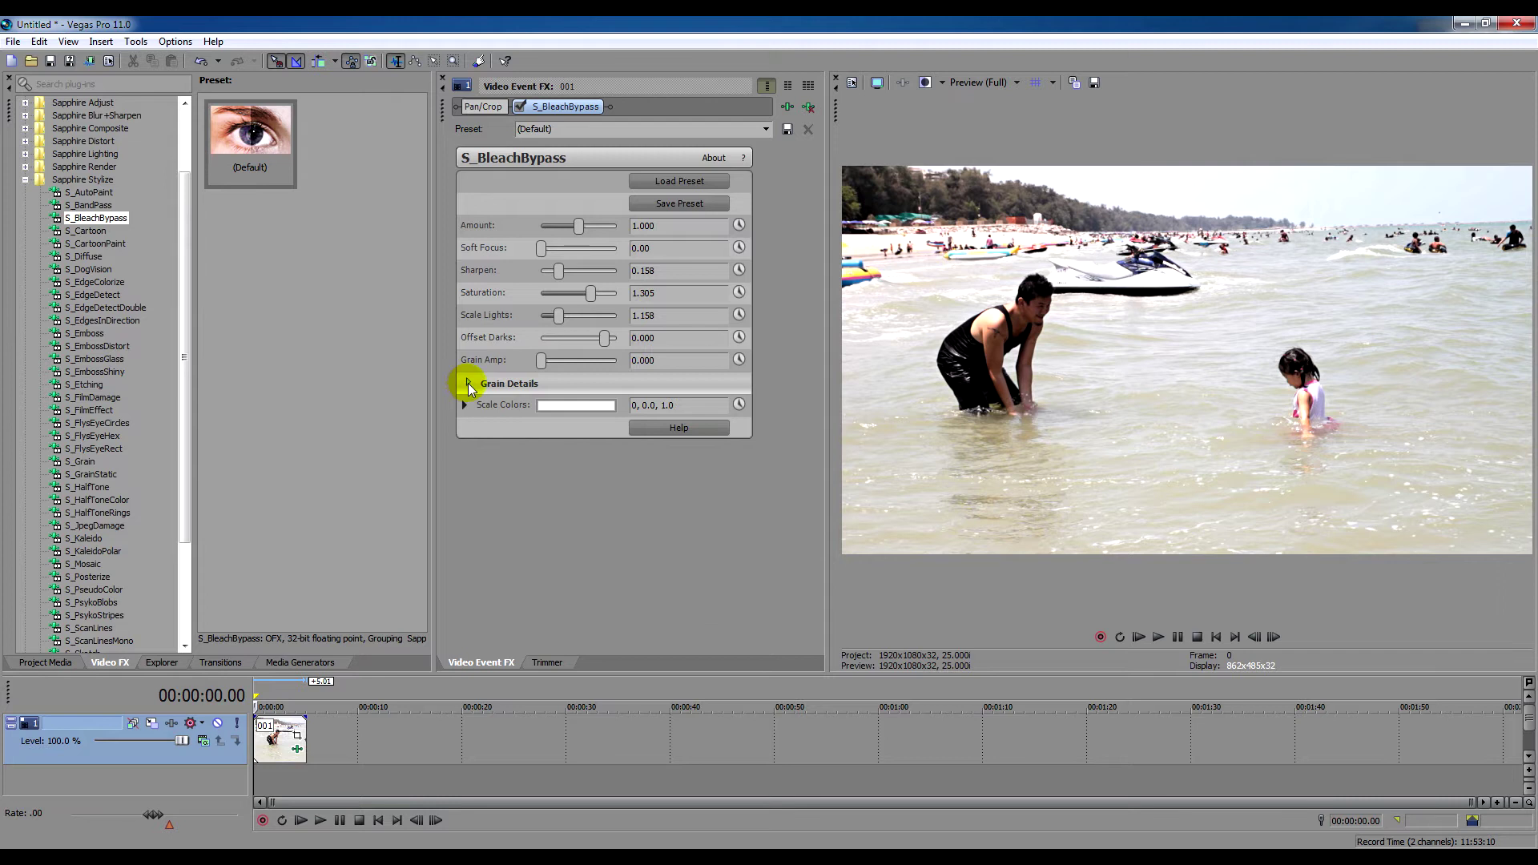
pyautogui.click(469, 383)
pyautogui.click(563, 361)
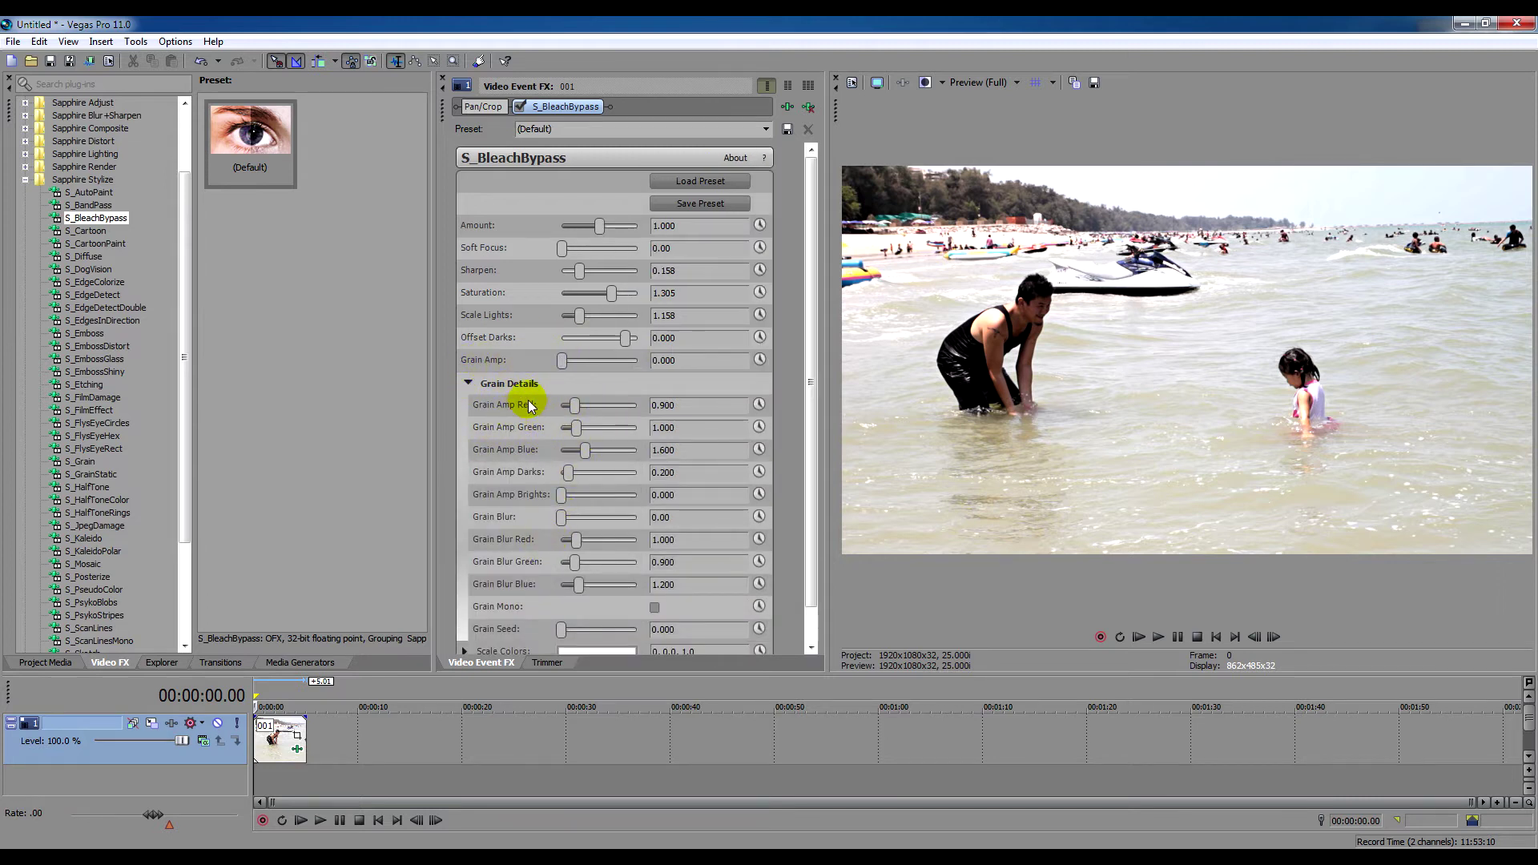
pyautogui.click(469, 385)
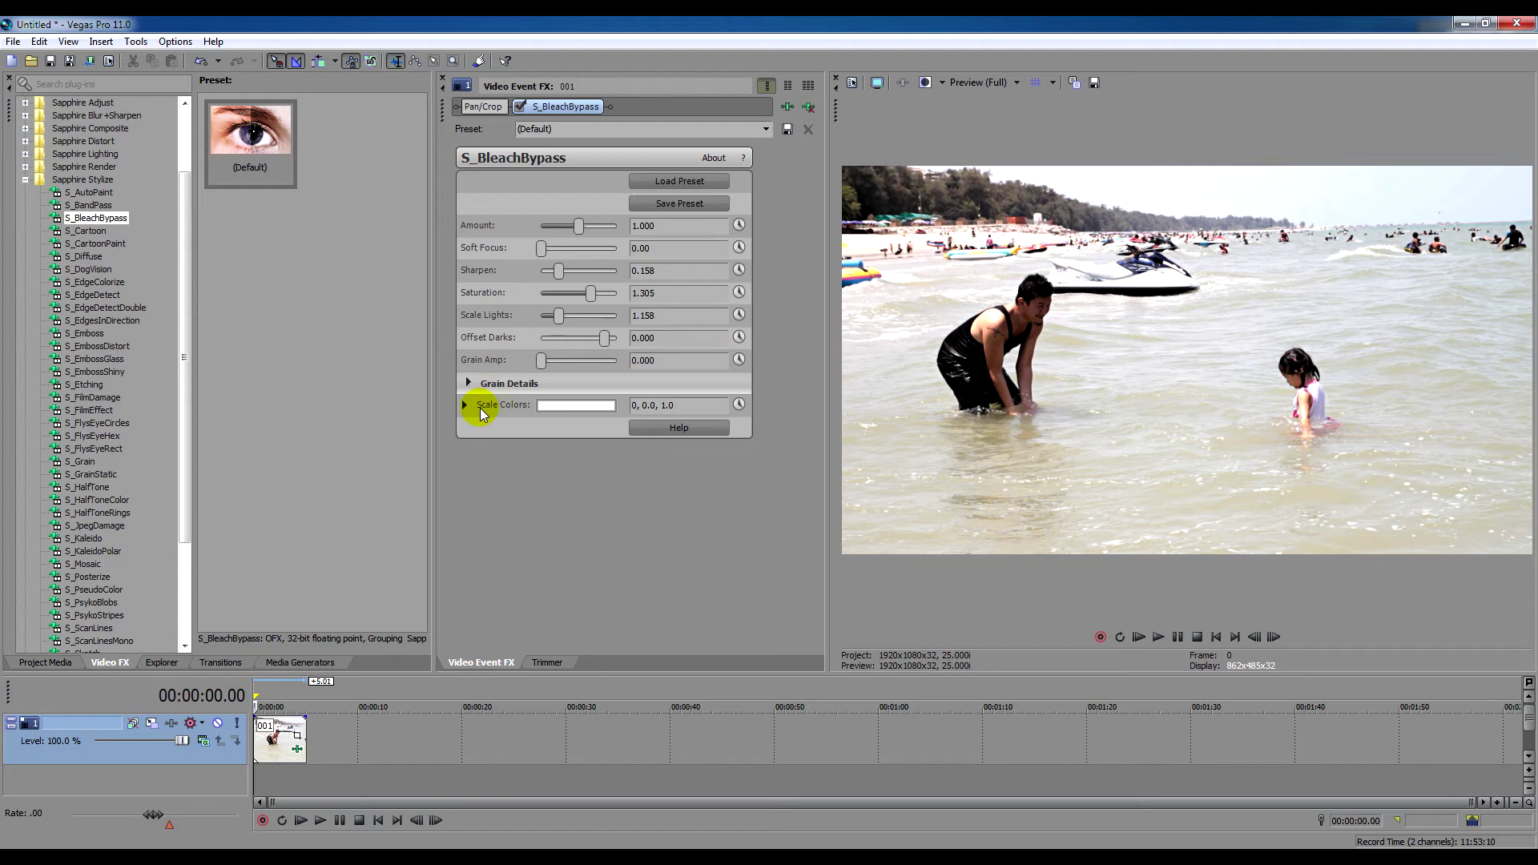
# Look over the available S_BleachBypass presets in the preset browser and close it without loading one
pyautogui.click(673, 182)
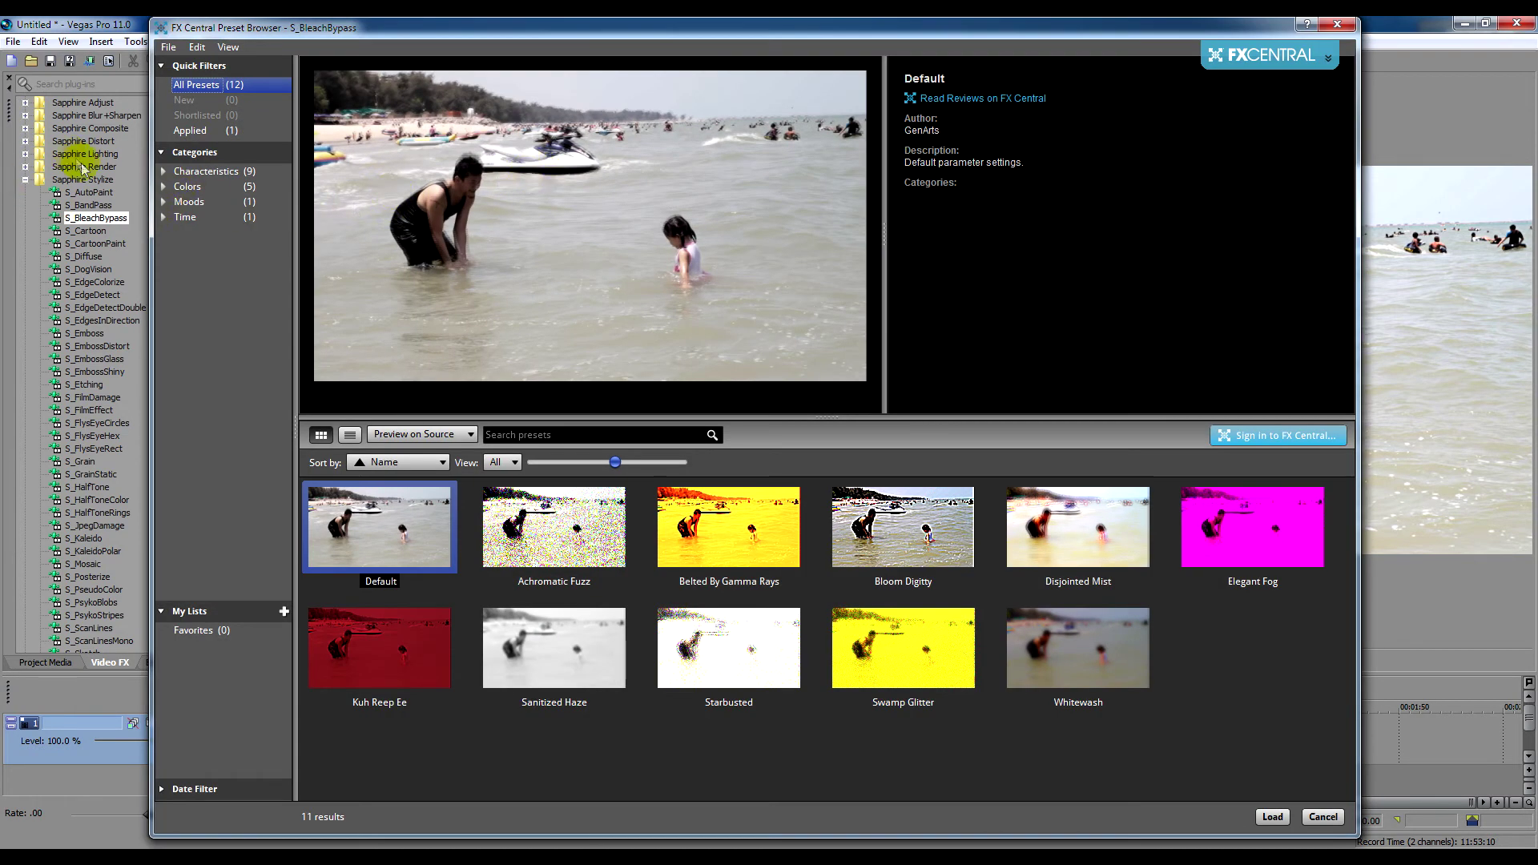
pyautogui.click(67, 221)
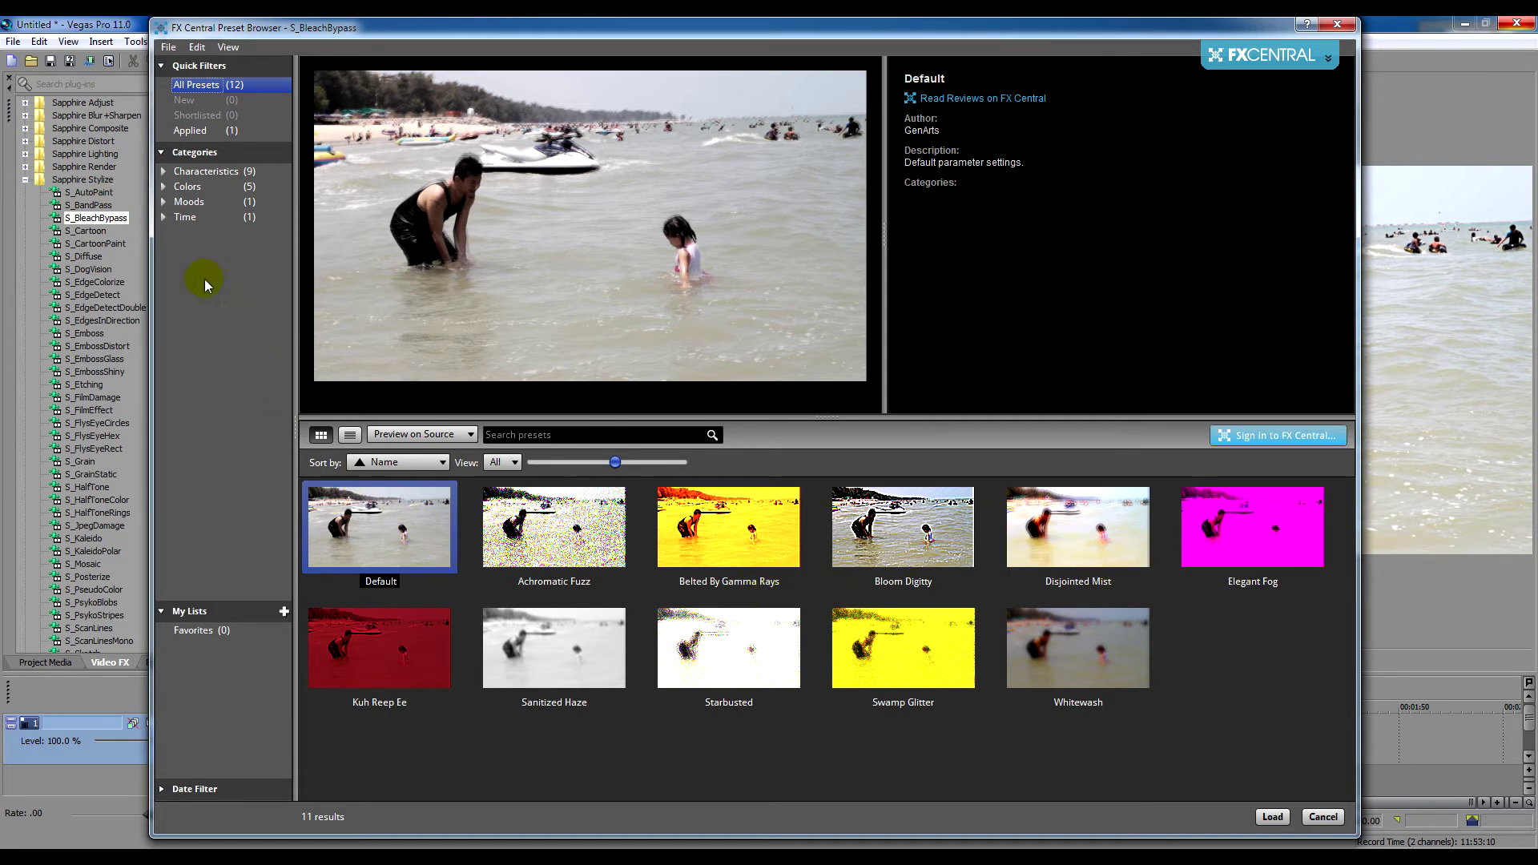
pyautogui.click(612, 271)
pyautogui.click(1322, 816)
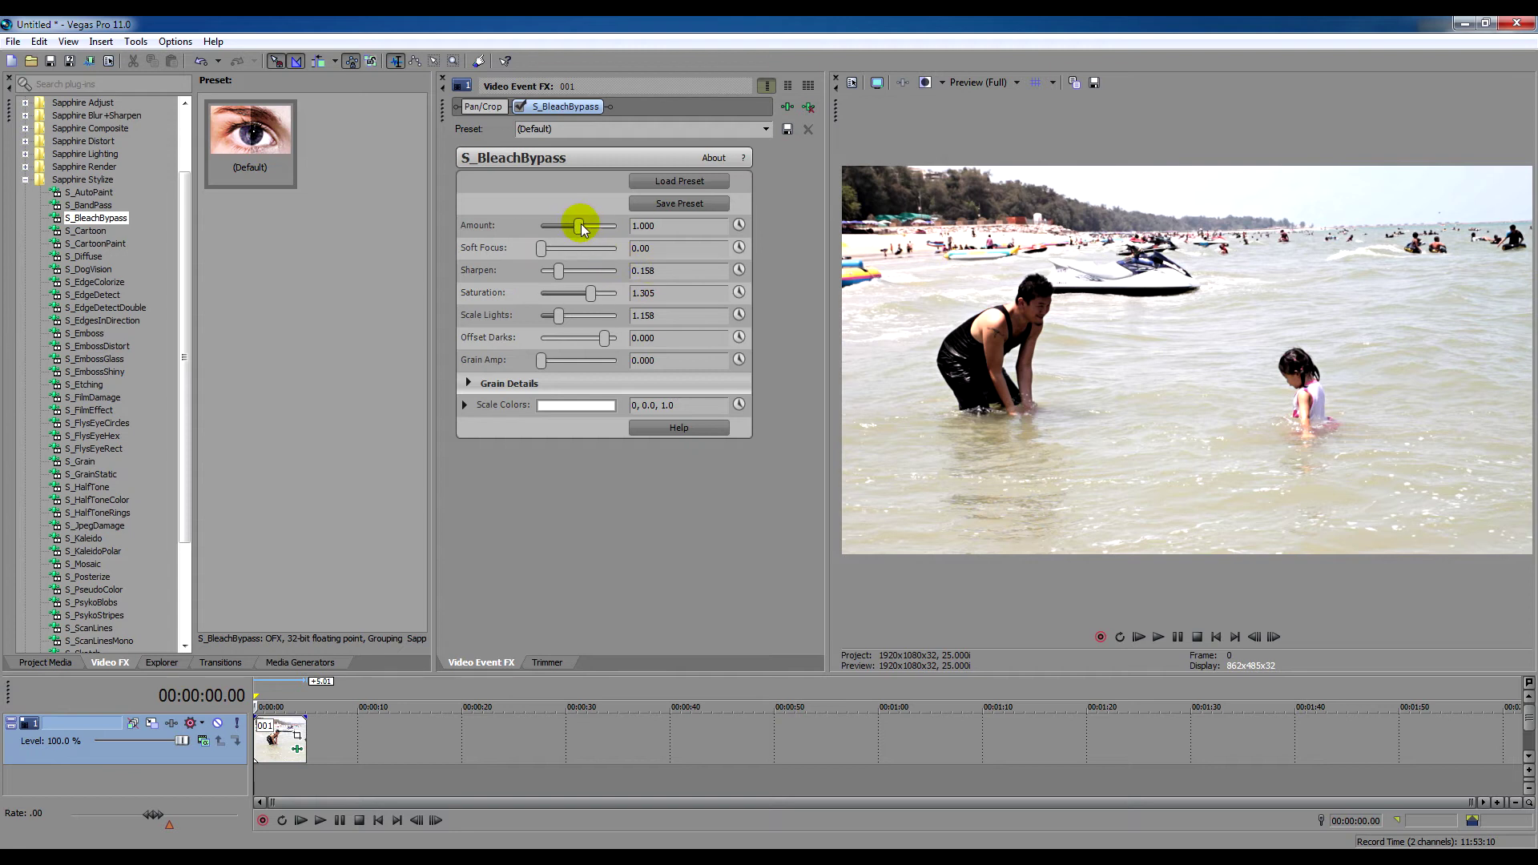
# Raise the bleach bypass Amount to 1.200 and enlarge the video preview area
pyautogui.moveTo(580, 225); pyautogui.dragTo(588, 226)
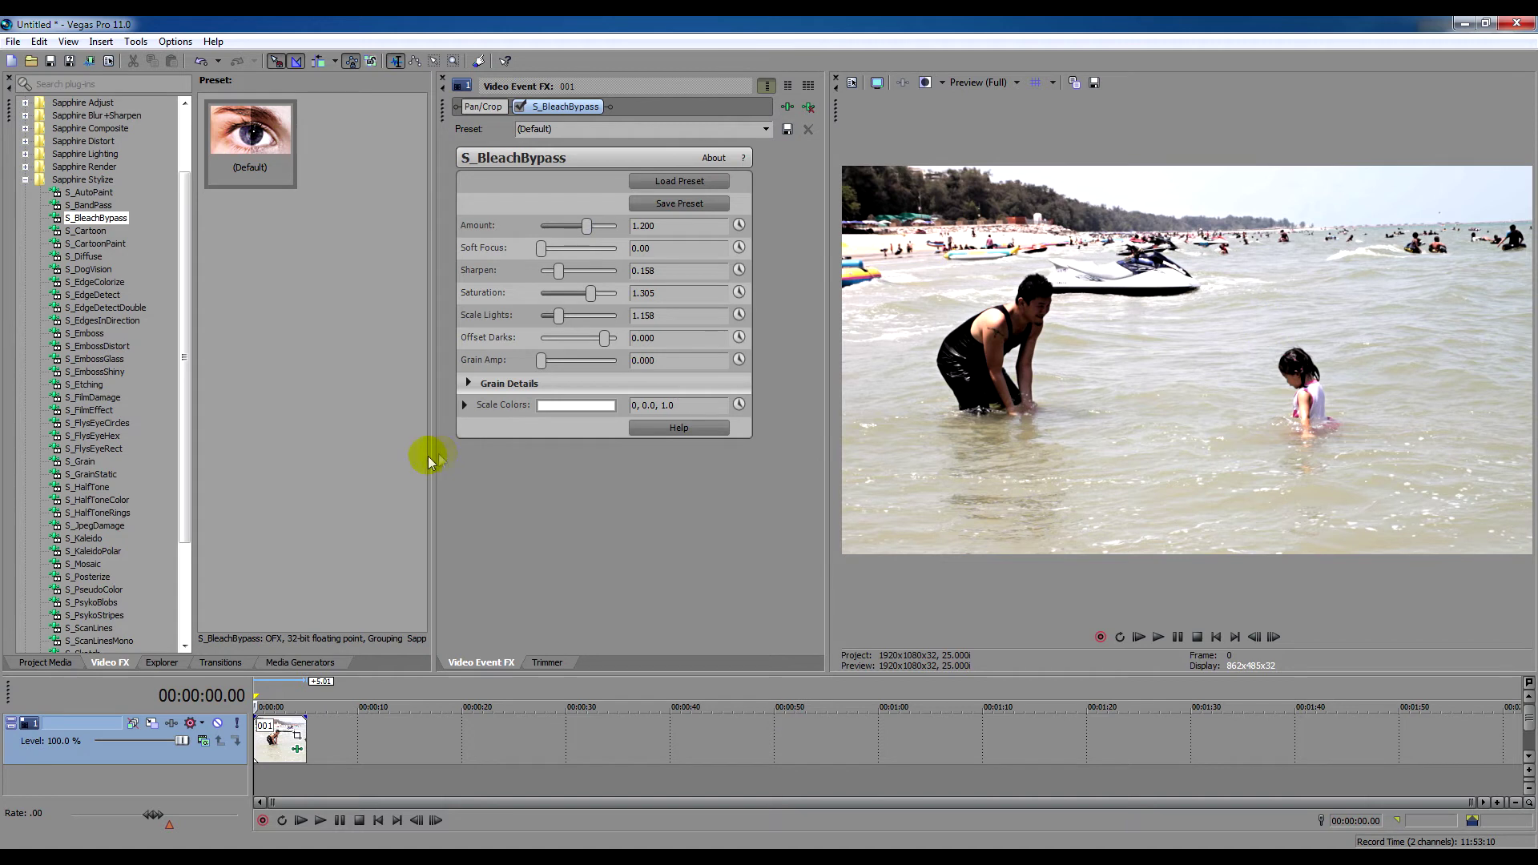
pyautogui.moveTo(433, 455); pyautogui.dragTo(330, 455)
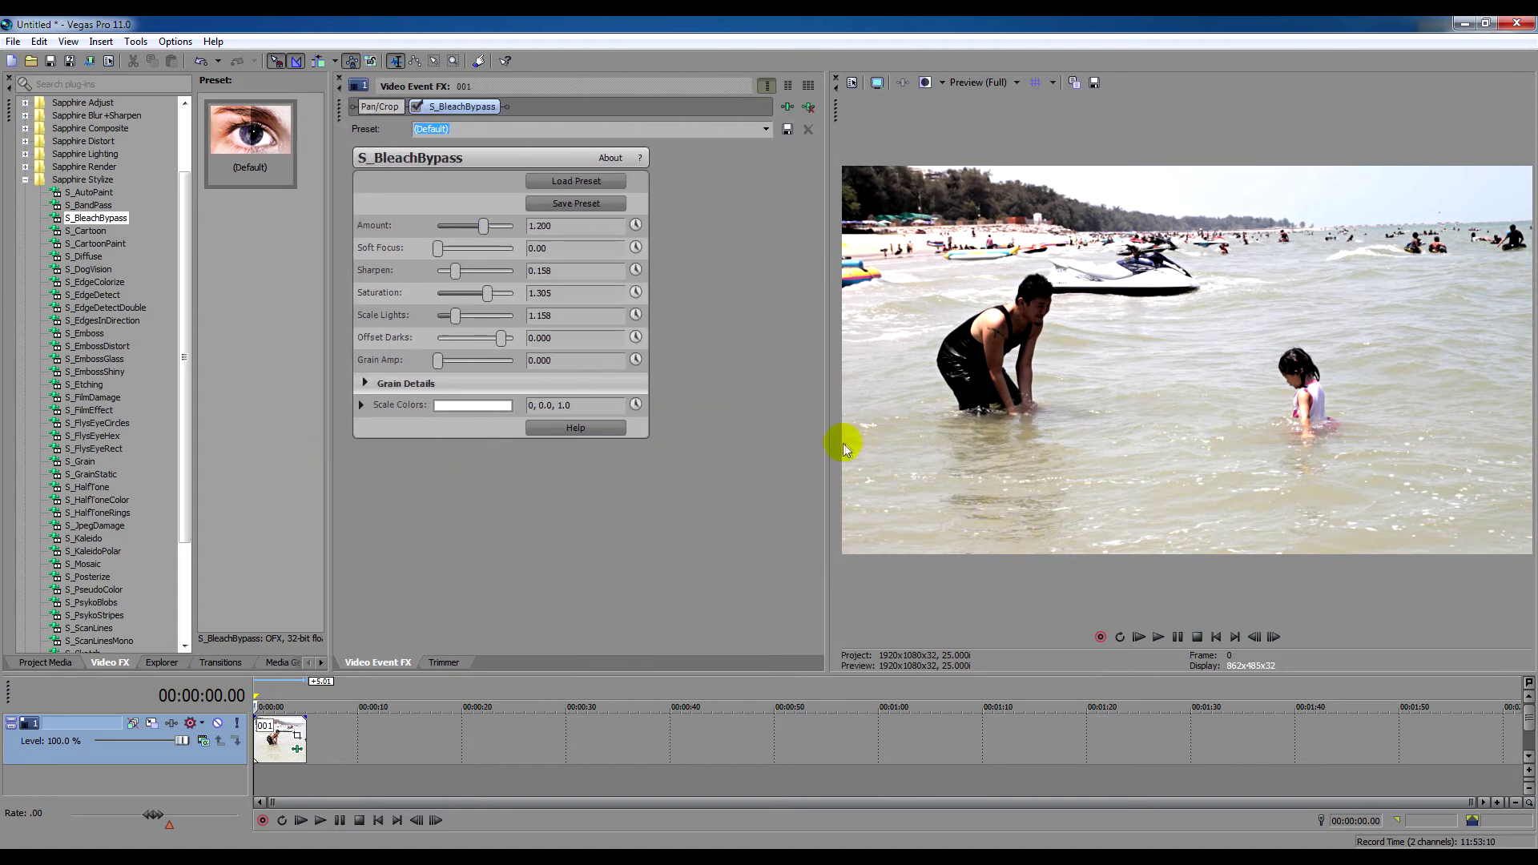
pyautogui.moveTo(826, 446); pyautogui.dragTo(664, 456)
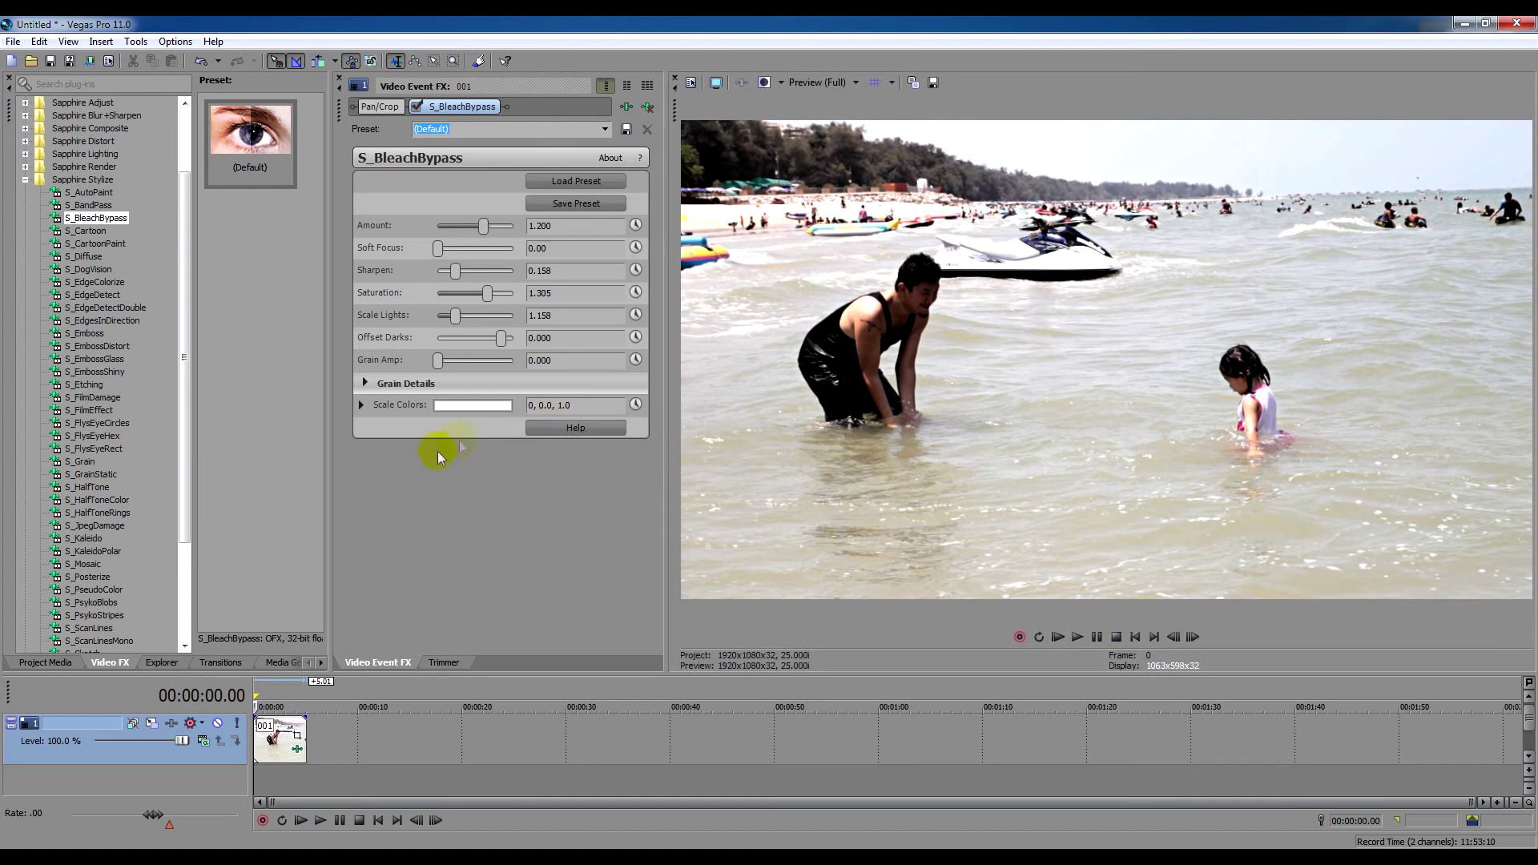
# Place clip 002 directly after clip 001 on the timeline and delete its audio track
pyautogui.click(36, 664)
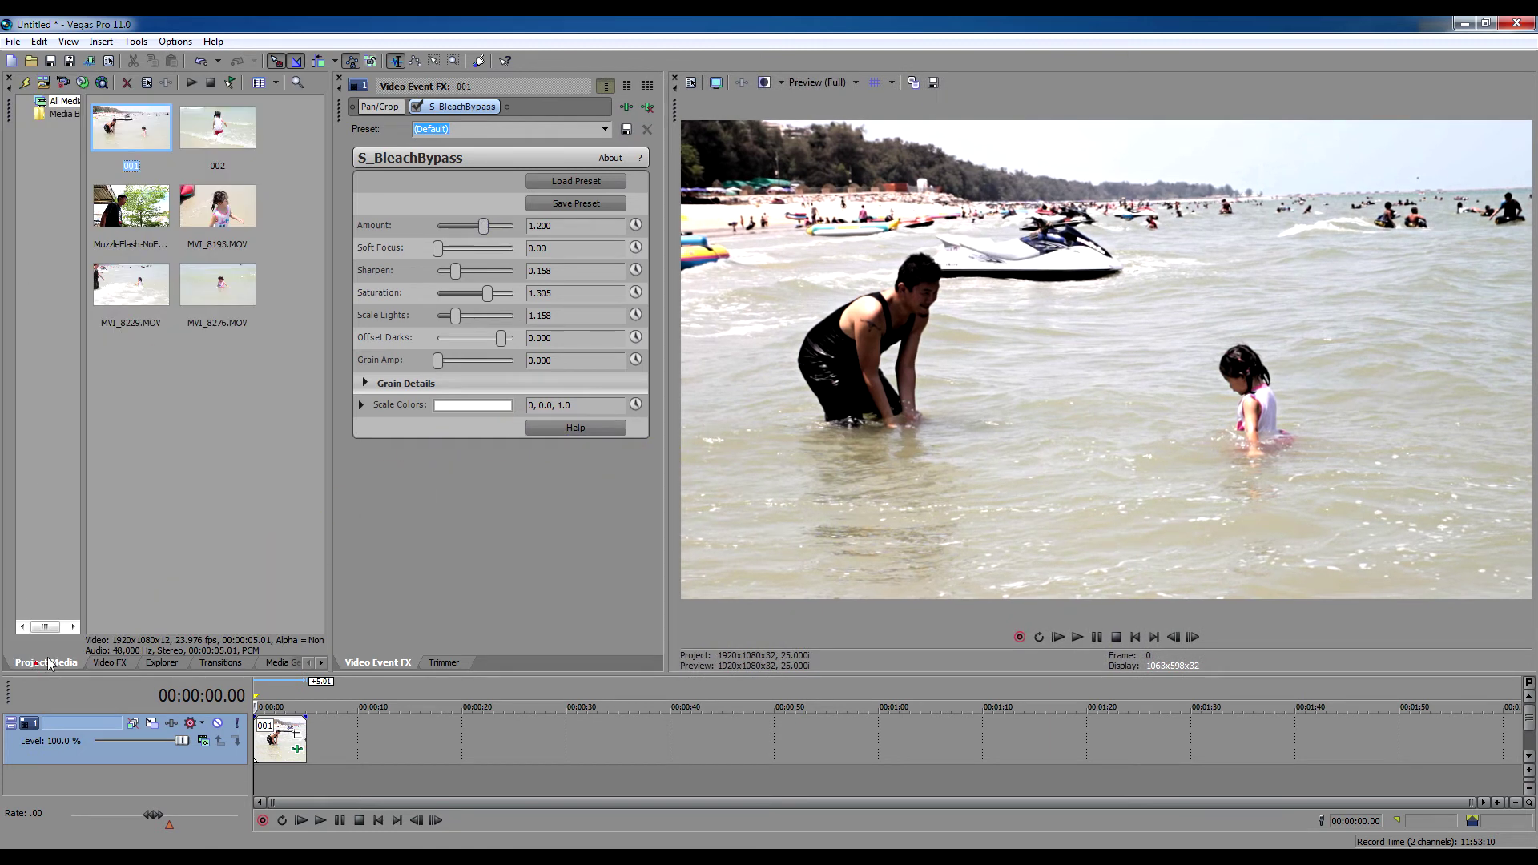
pyautogui.moveTo(228, 129); pyautogui.dragTo(319, 742)
pyautogui.rightClick(199, 757)
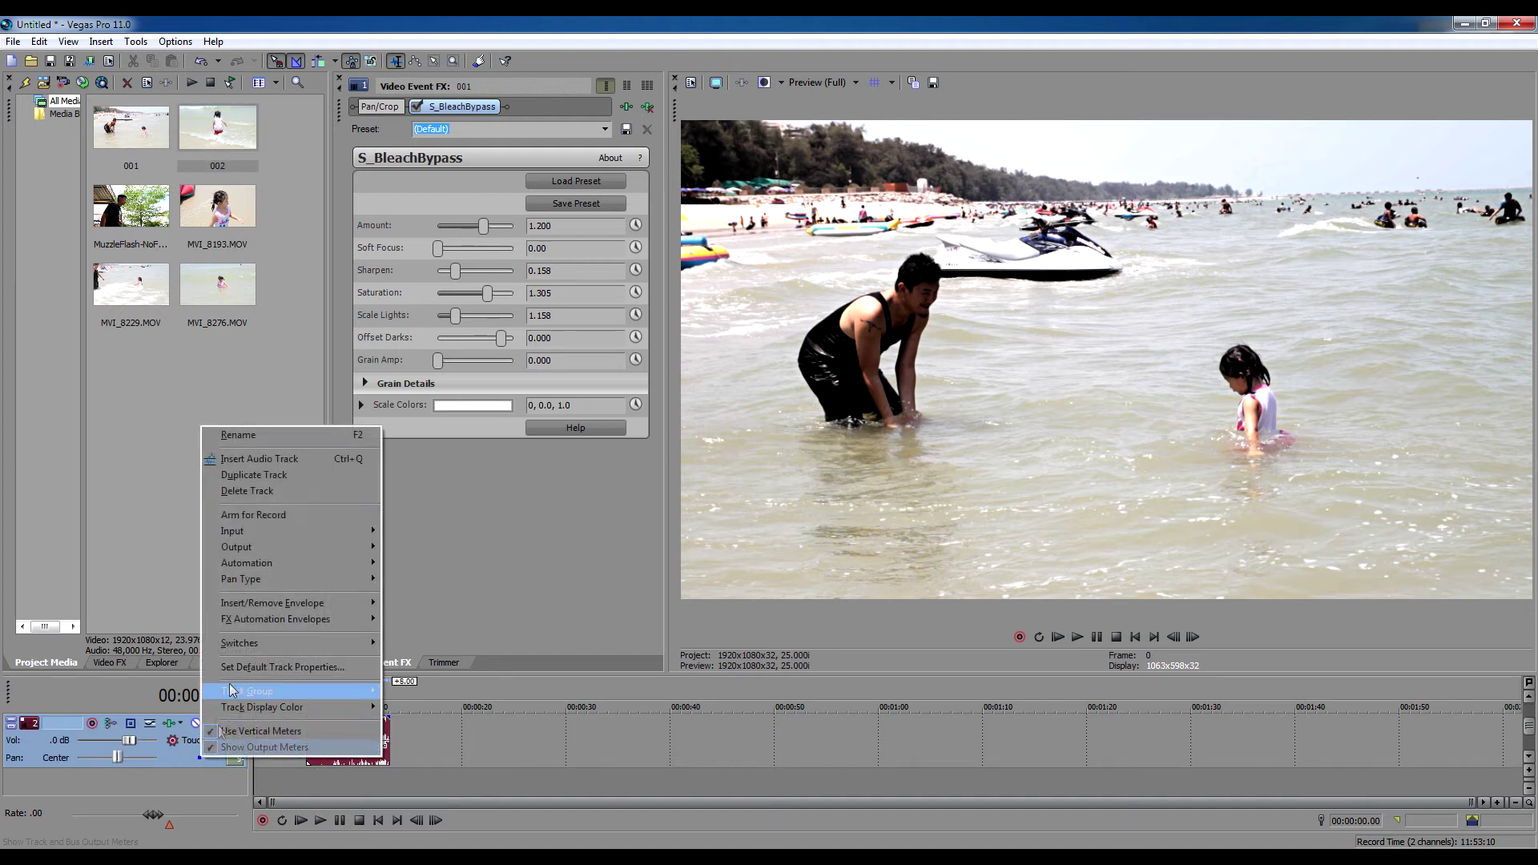
pyautogui.click(250, 481)
# Apply the default S_BleachBypass effect to clip 002 on the timeline and preview a frame inside it
pyautogui.click(109, 662)
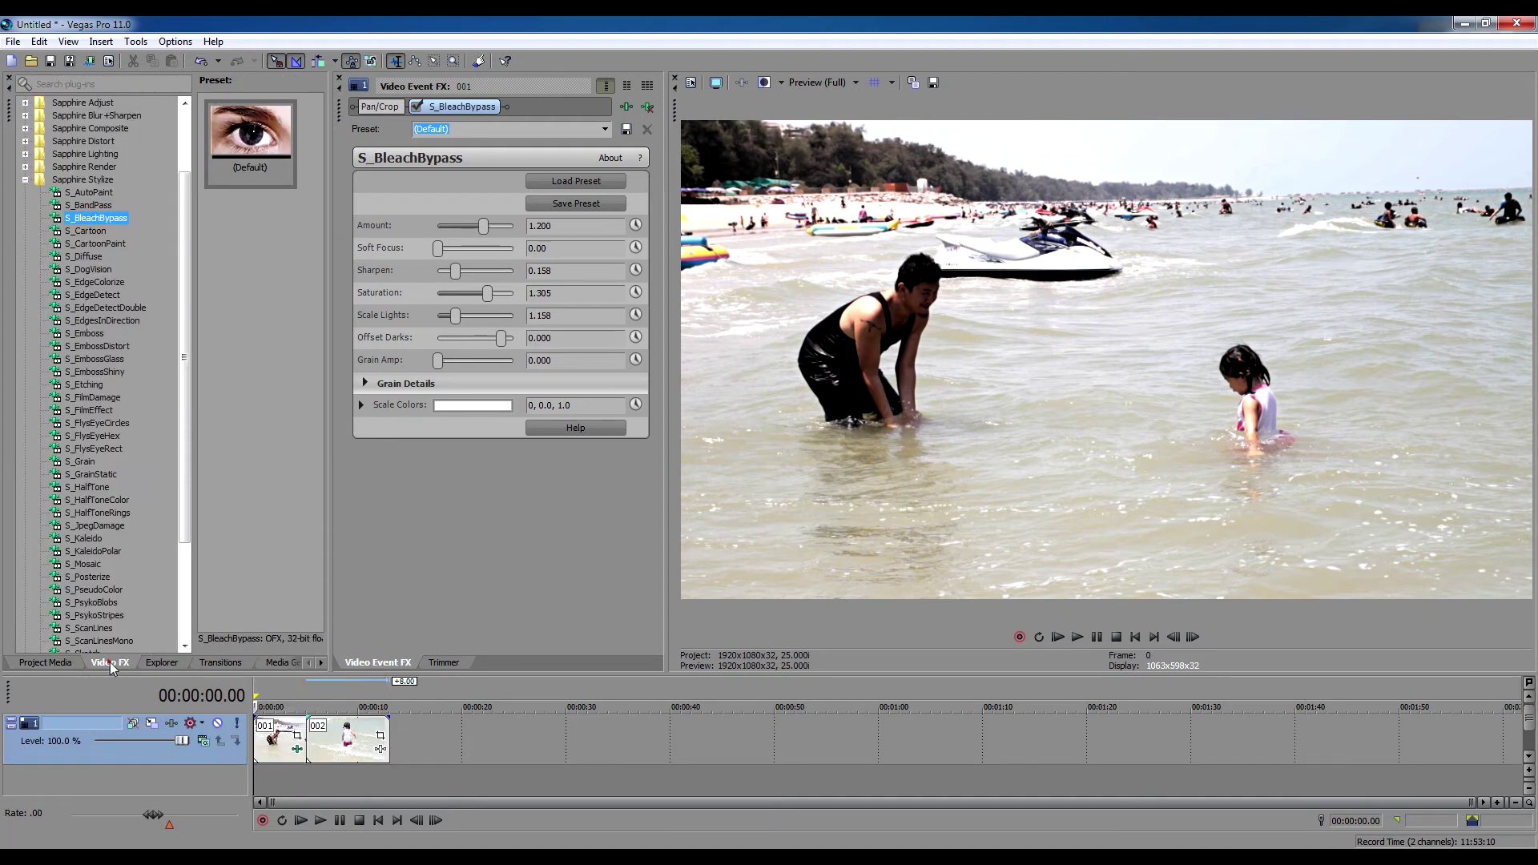
pyautogui.moveTo(250, 136); pyautogui.dragTo(358, 736)
pyautogui.click(349, 783)
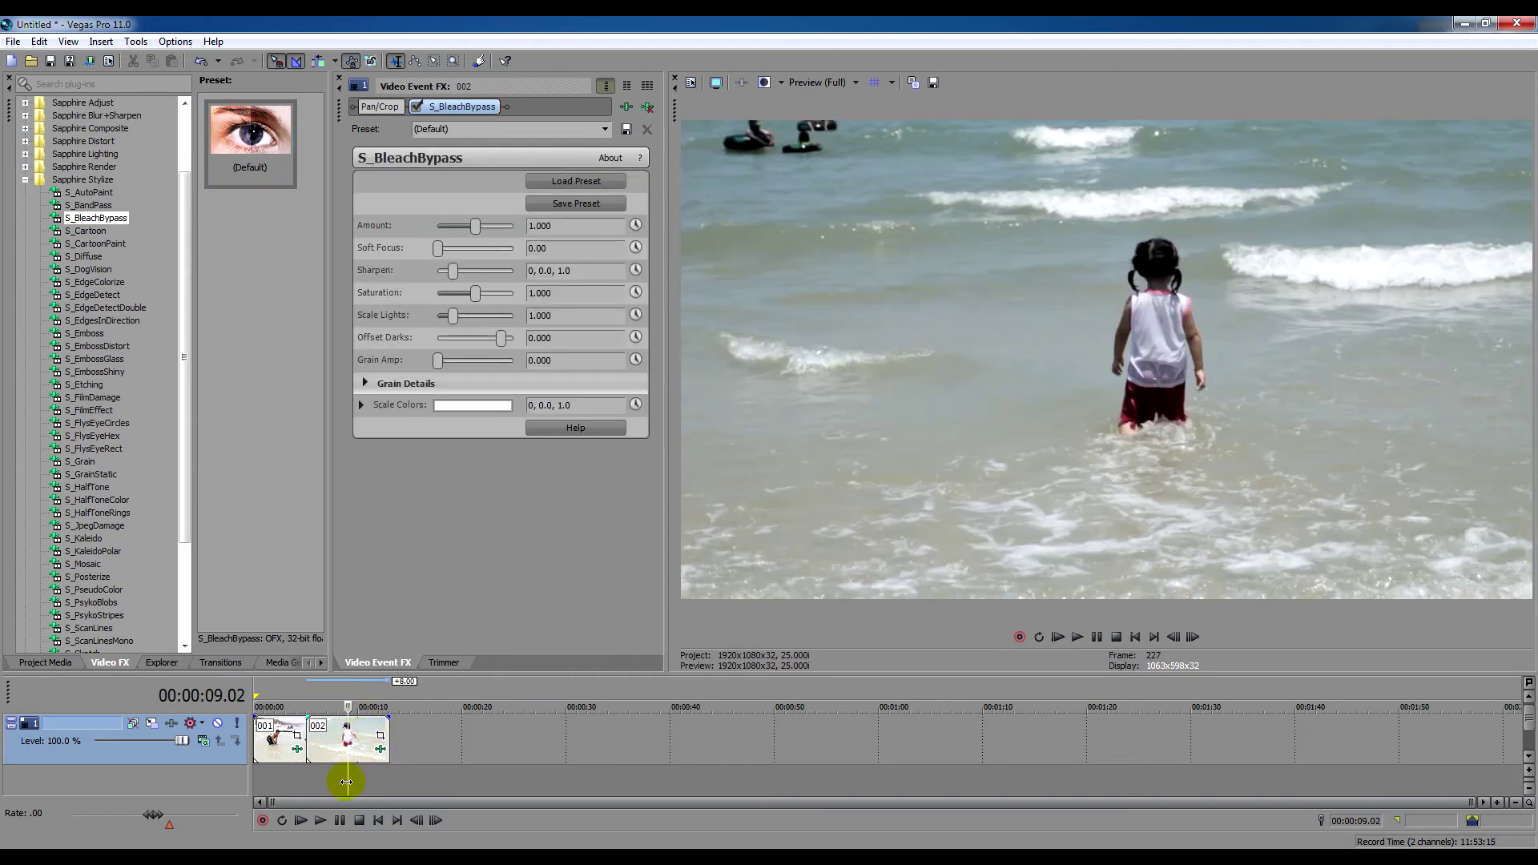
# Compare clip 002 with and without the effect at 00:00:07.00 using the split-screen view
pyautogui.moveTo(354, 783); pyautogui.dragTo(326, 782)
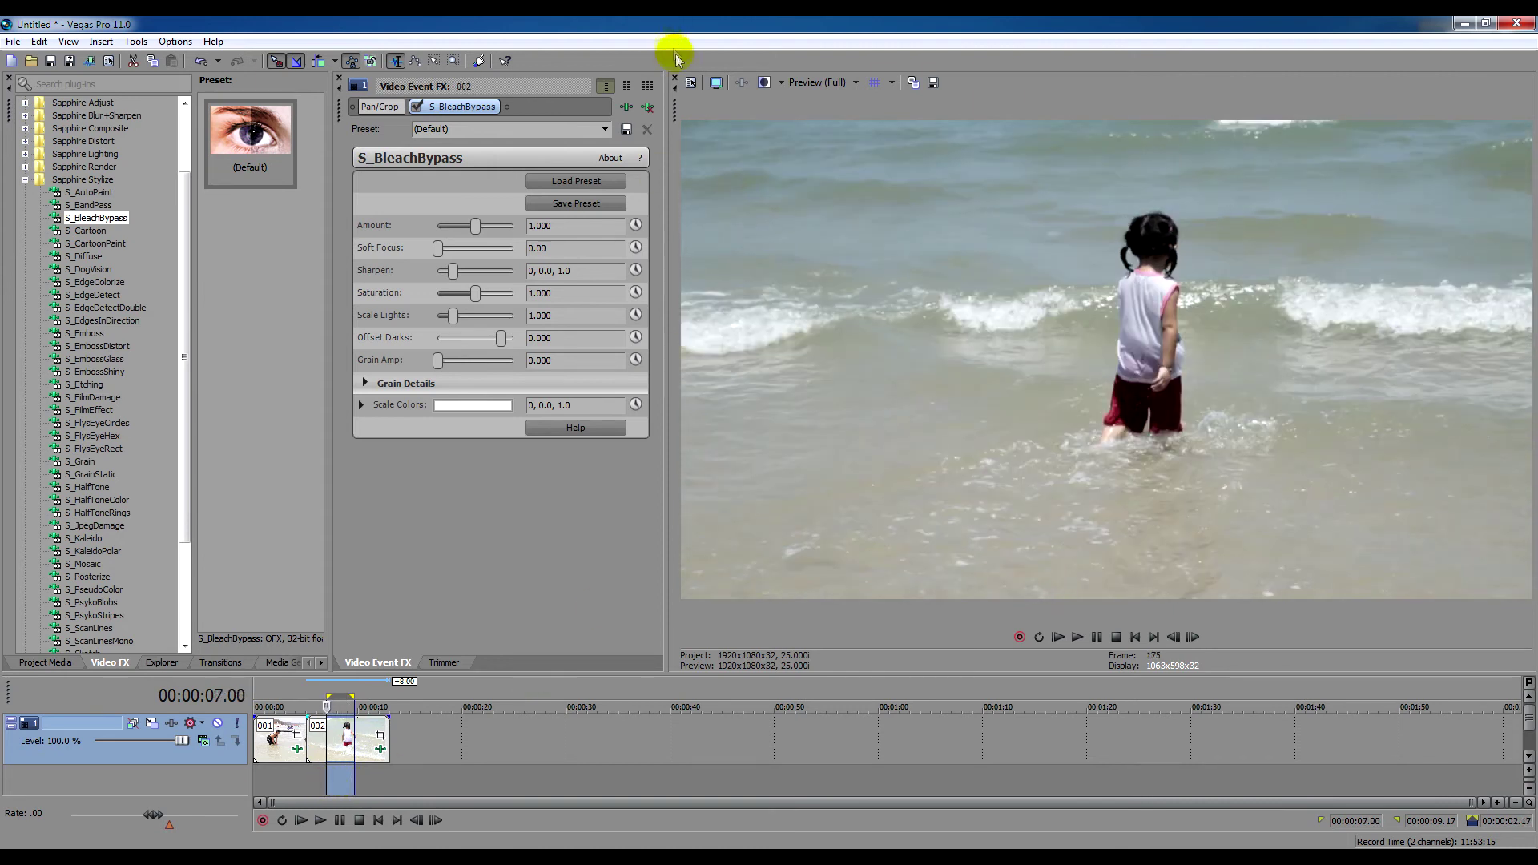
pyautogui.click(764, 84)
pyautogui.click(1470, 305)
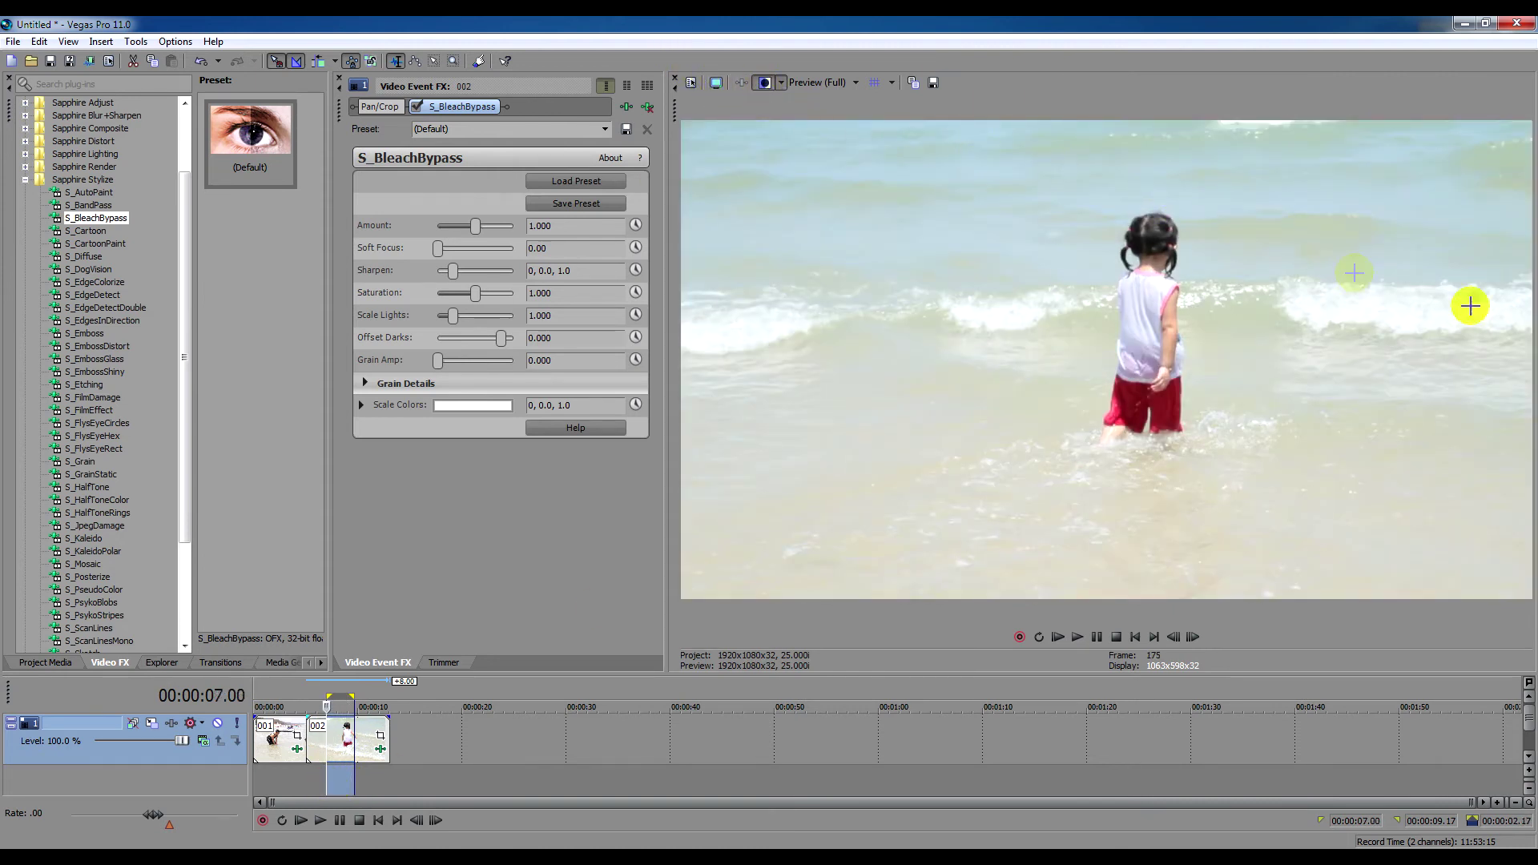
pyautogui.click(764, 84)
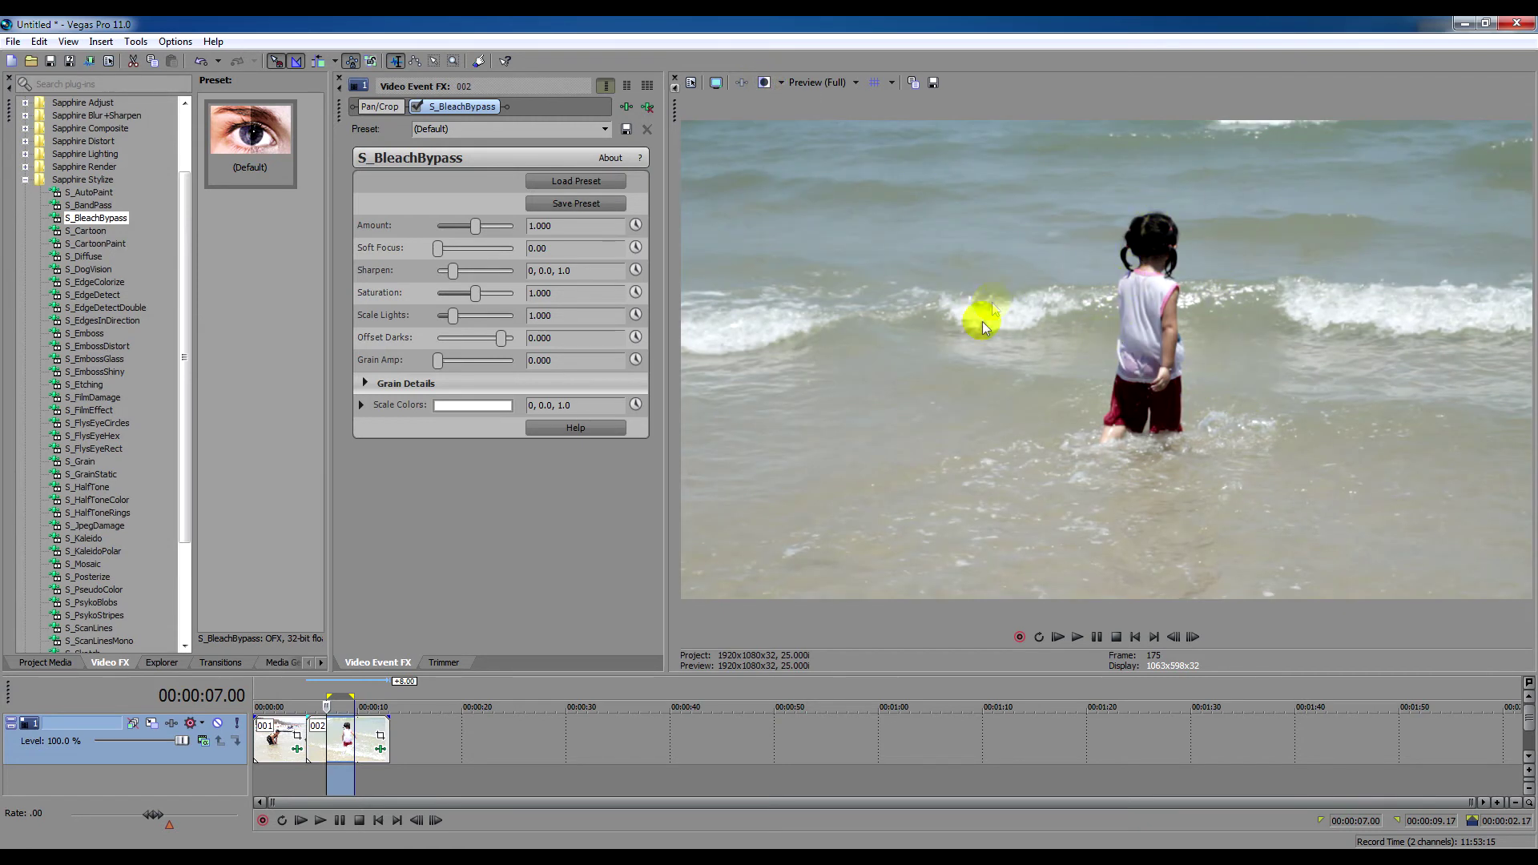
# Examine the before and after difference near the end of clip 002, at 00:00:12.02, by repeatedly bypassing the effects in the preview
pyautogui.click(371, 776)
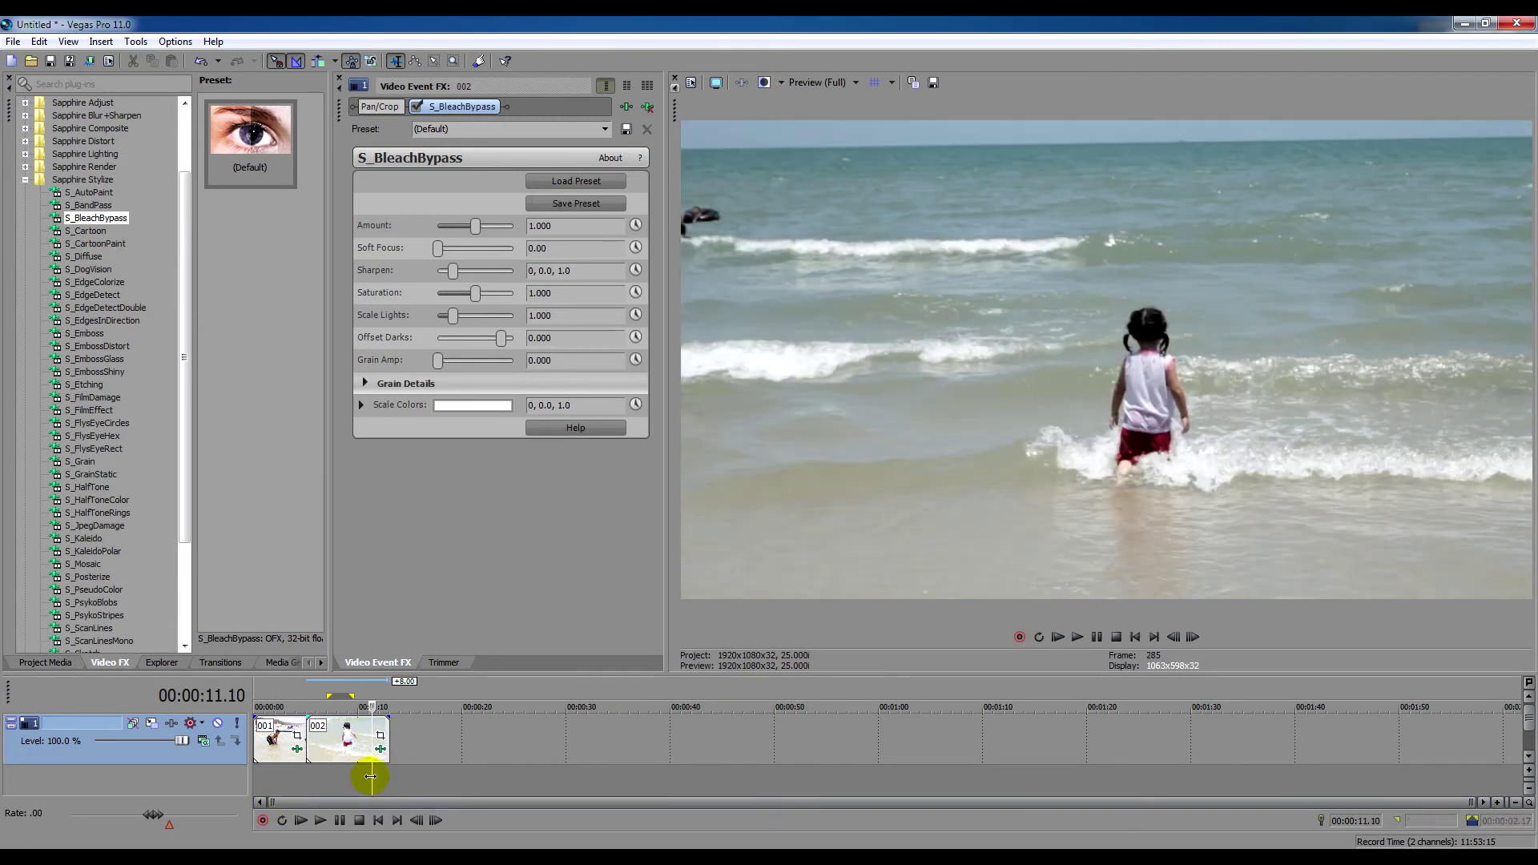
pyautogui.click(379, 777)
pyautogui.click(765, 83)
pyautogui.click(763, 83)
pyautogui.click(763, 83)
pyautogui.click(764, 83)
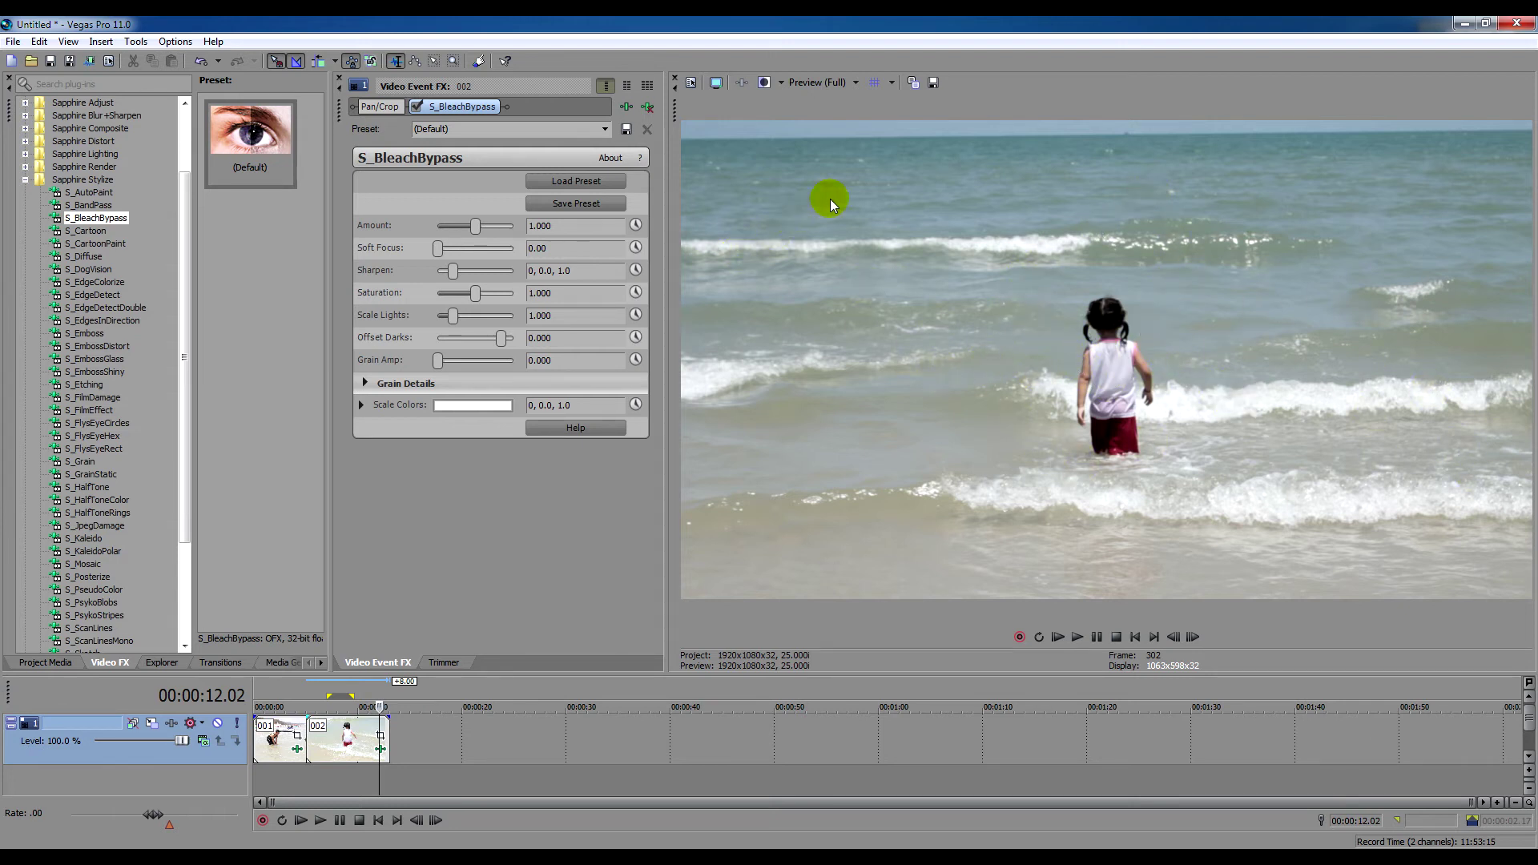
# Adjust clip 002's bleach bypass to Amount 1.221, Saturation 1.600, Sharpen 0.158 and Scale Lights 1.263
pyautogui.moveTo(481, 228); pyautogui.dragTo(483, 224)
pyautogui.moveTo(466, 293); pyautogui.dragTo(498, 294)
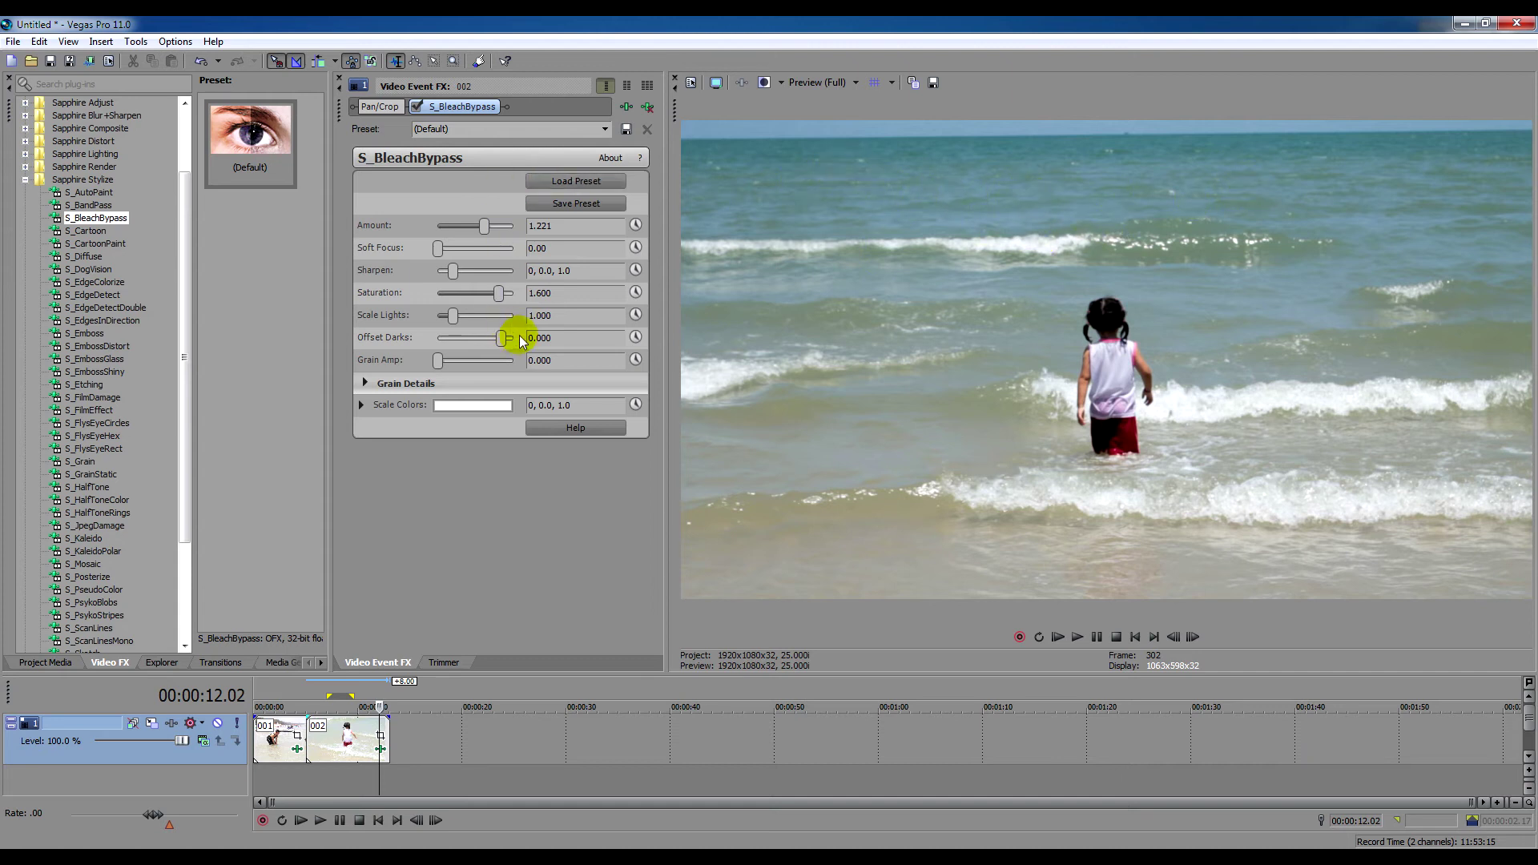
pyautogui.moveTo(455, 272); pyautogui.dragTo(458, 274)
pyautogui.moveTo(454, 315); pyautogui.dragTo(458, 315)
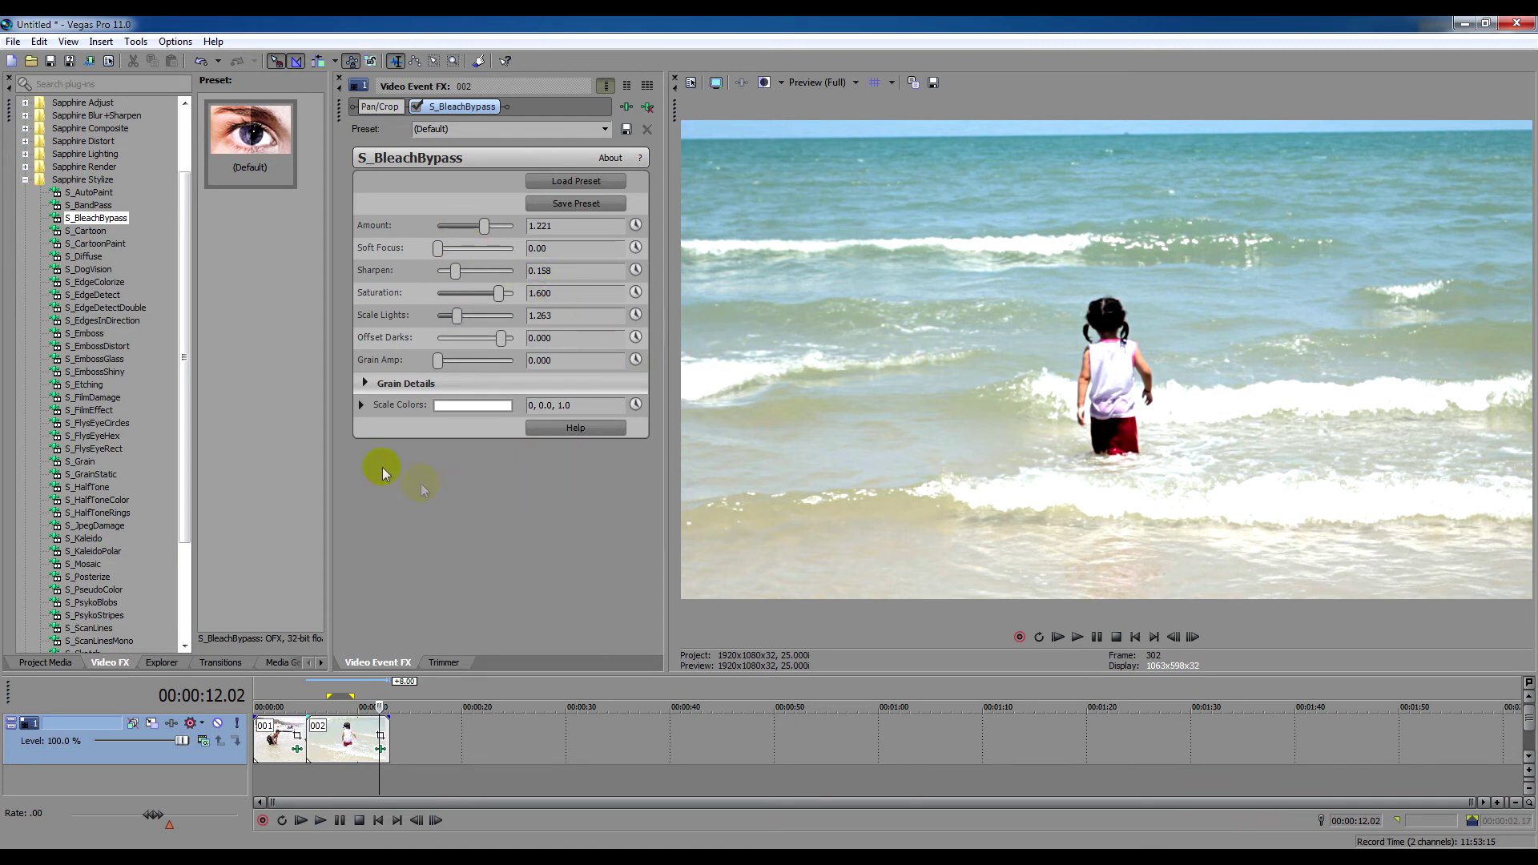
# Try tinting clip 002 through Scale Colors, first a faint red, then a light blue of HSV 212, 0.31, 1.0
pyautogui.click(362, 405)
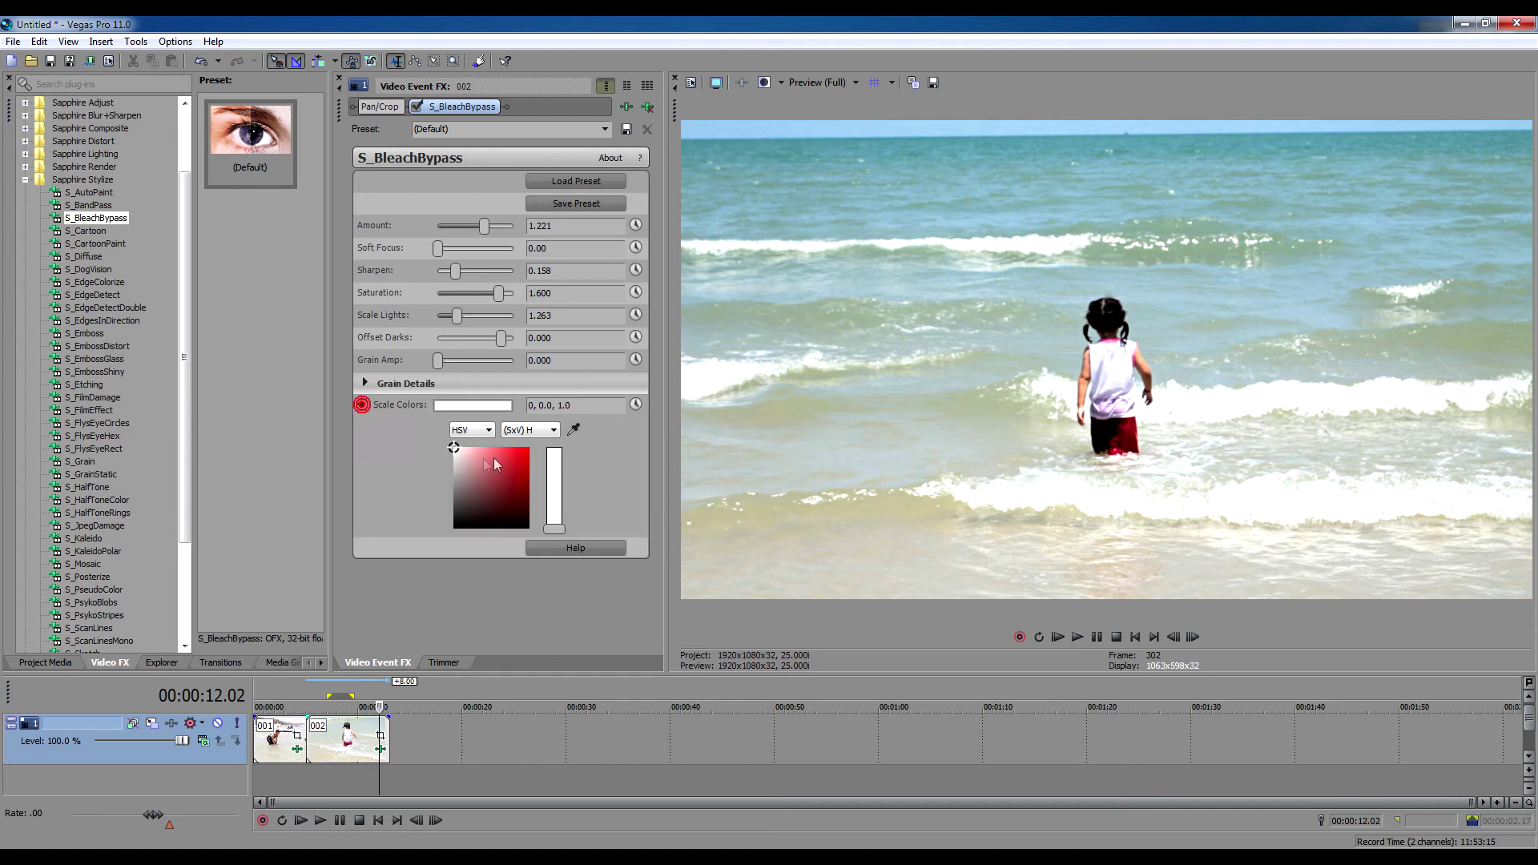
pyautogui.moveTo(456, 447)
pyautogui.mouseDown()
pyautogui.moveTo(477, 458)
pyautogui.moveTo(451, 462)
pyautogui.moveTo(485, 473)
pyautogui.moveTo(513, 458)
pyautogui.moveTo(521, 473)
pyautogui.moveTo(473, 468)
pyautogui.moveTo(460, 447)
pyautogui.mouseUp()
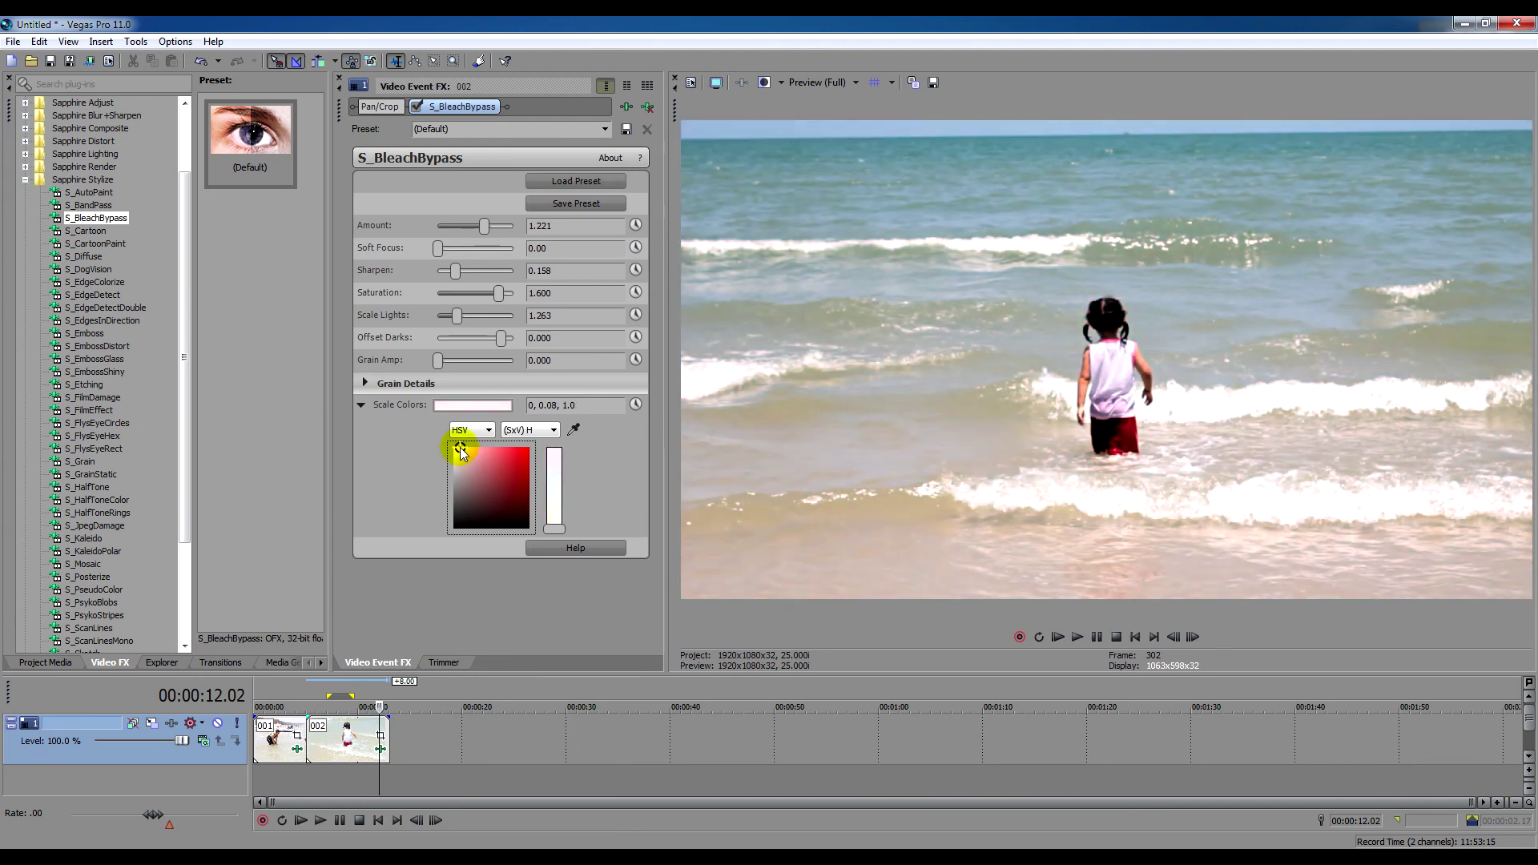
pyautogui.moveTo(551, 522); pyautogui.dragTo(555, 480)
pyautogui.click(469, 446)
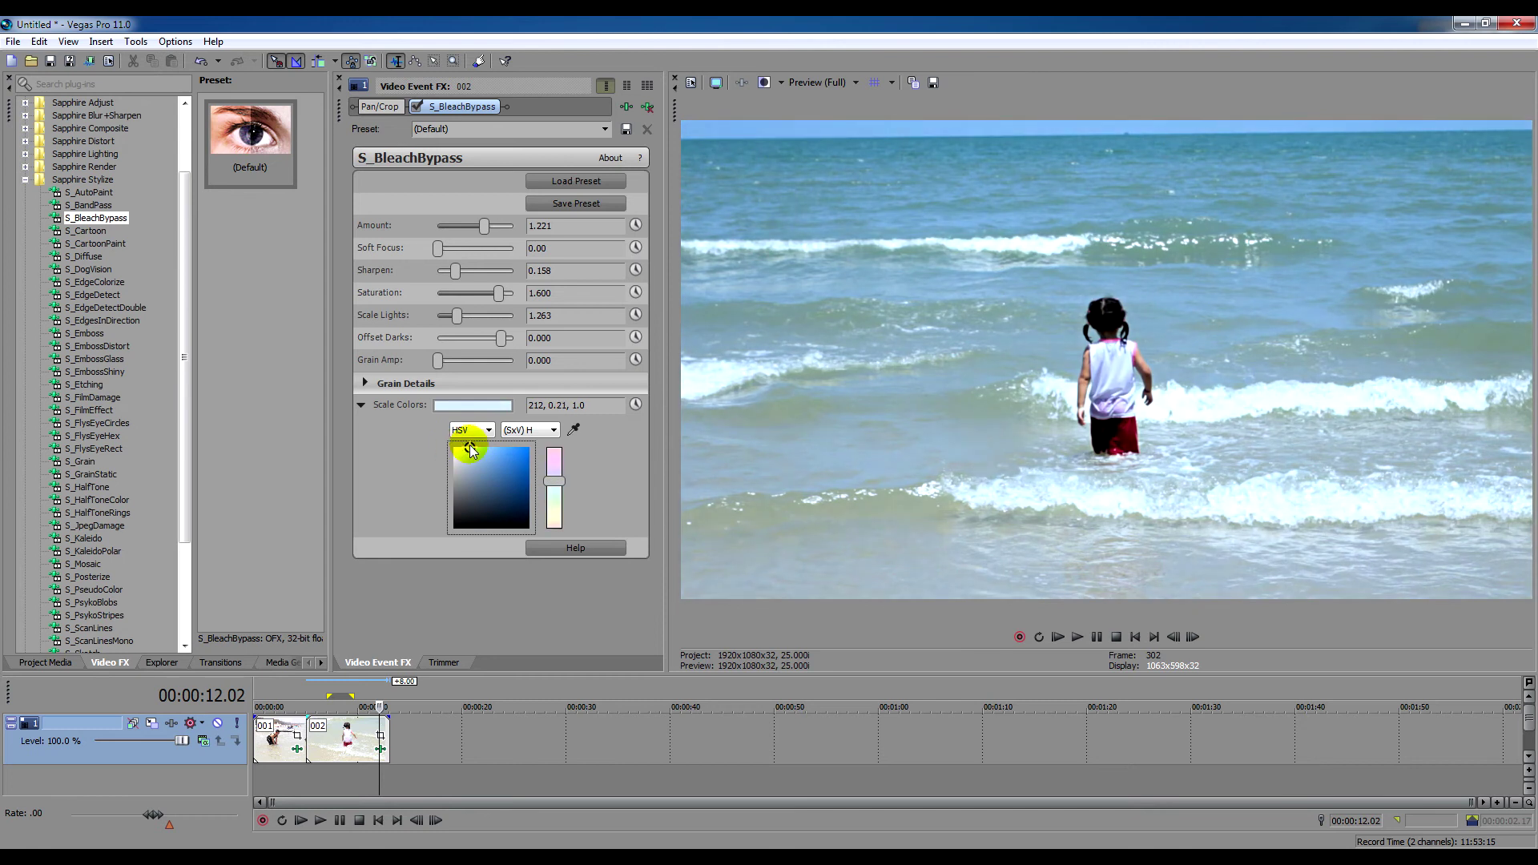
pyautogui.moveTo(470, 451); pyautogui.dragTo(477, 447)
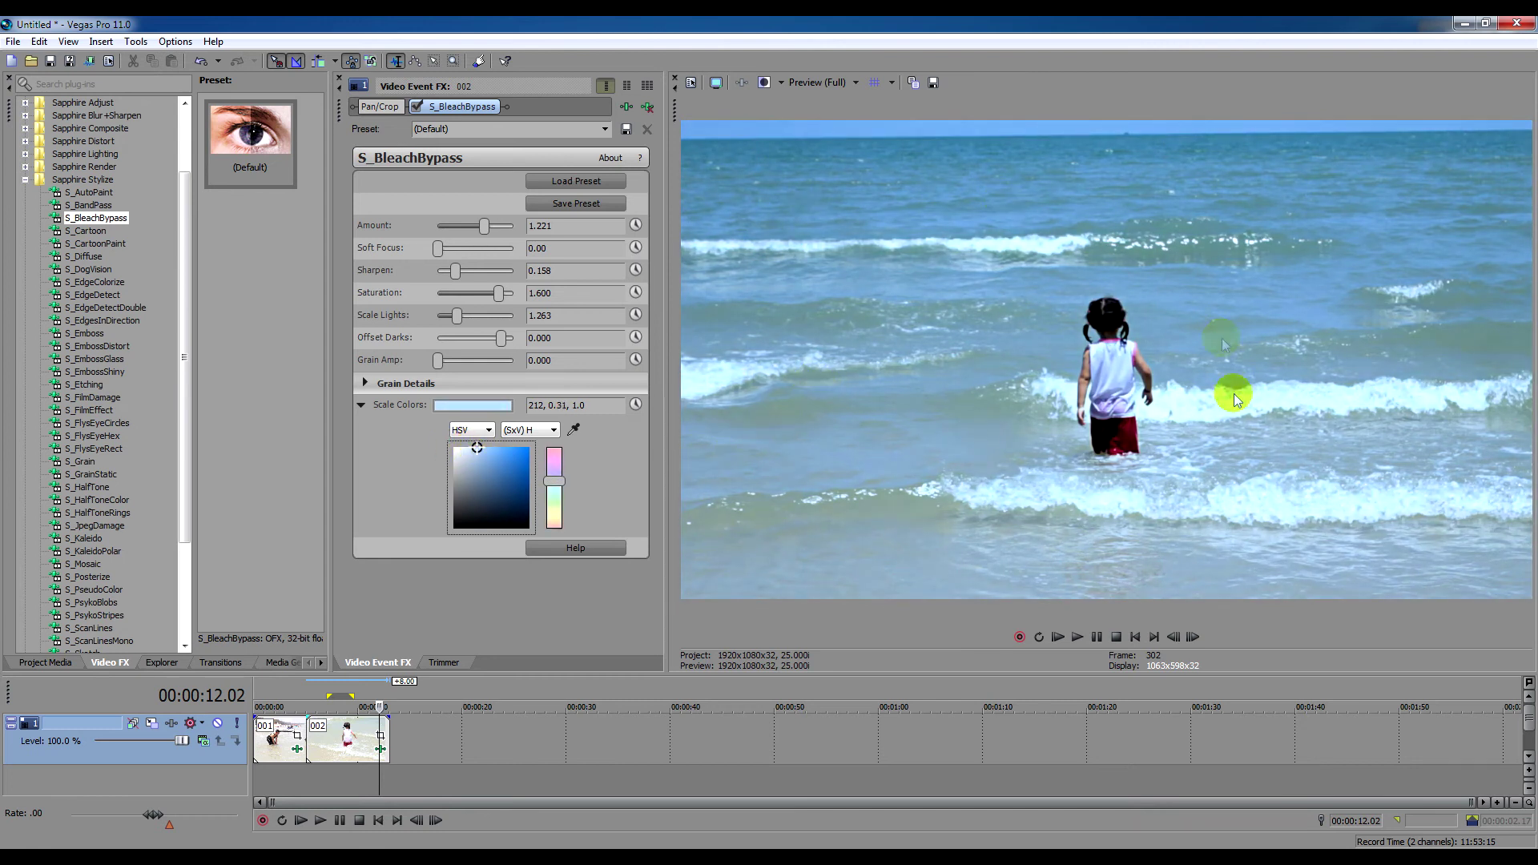
# Try a pink Scale Colors tint with hue 353, return the color to white at zero saturation, and collapse the color controls
pyautogui.moveTo(556, 481); pyautogui.dragTo(557, 450)
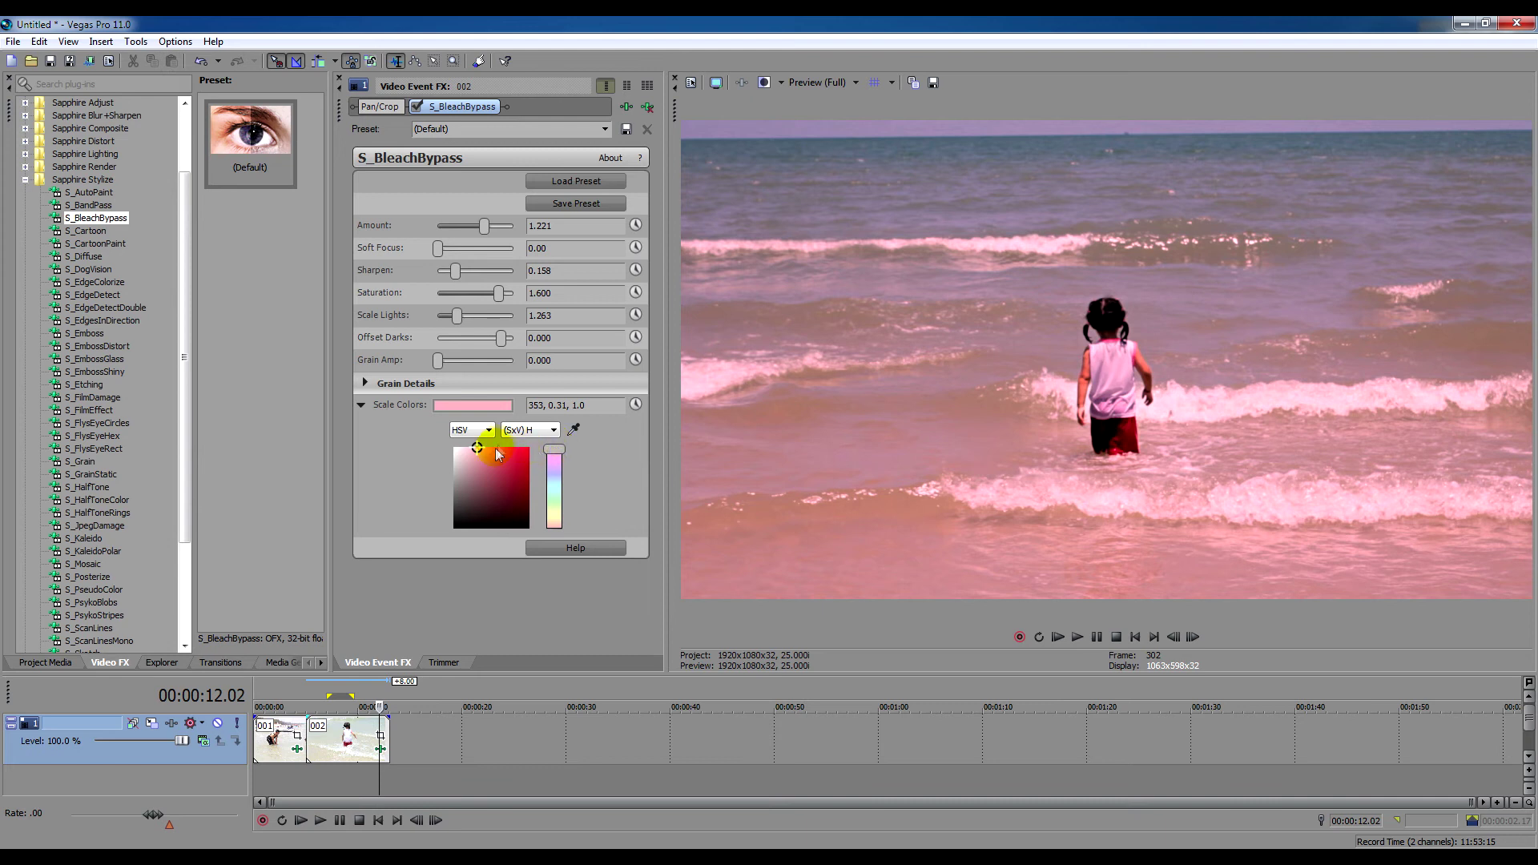
pyautogui.click(470, 449)
pyautogui.click(469, 449)
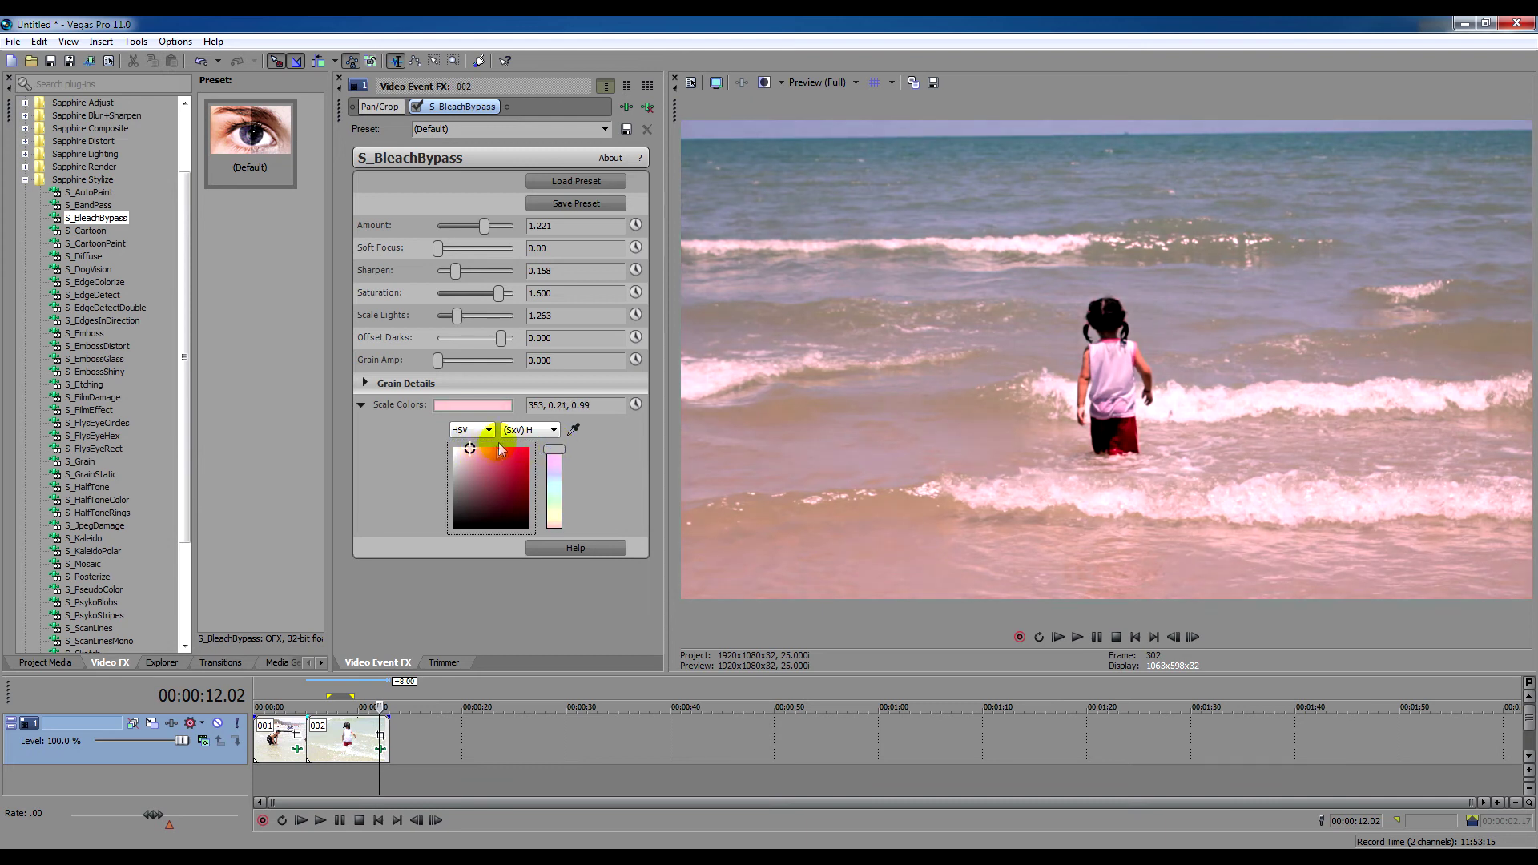
pyautogui.moveTo(450, 446)
pyautogui.mouseDown()
pyautogui.moveTo(435, 455)
pyautogui.moveTo(454, 448)
pyautogui.mouseUp()
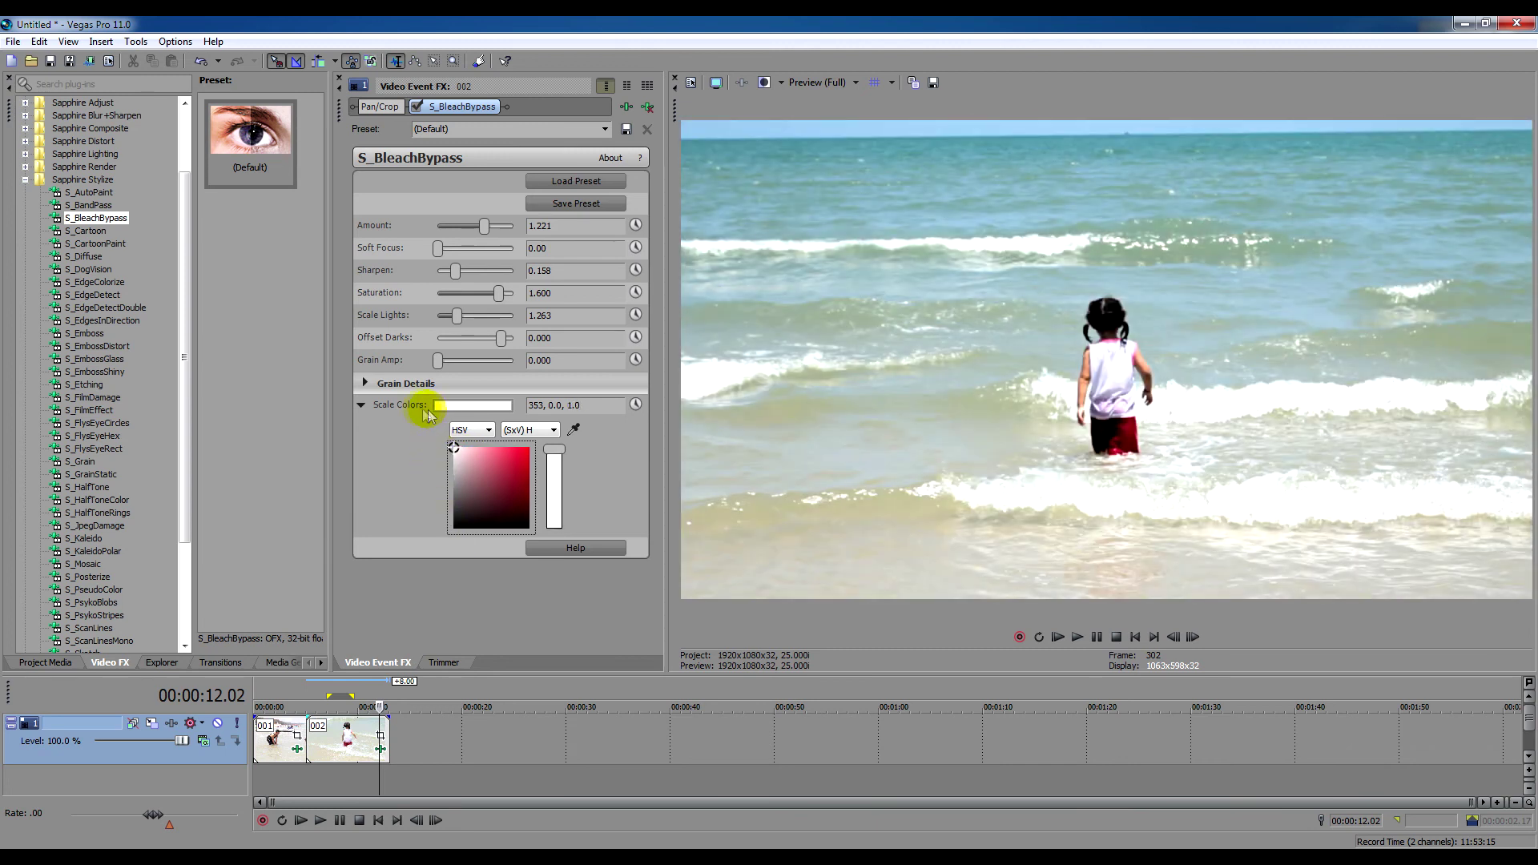
pyautogui.click(360, 404)
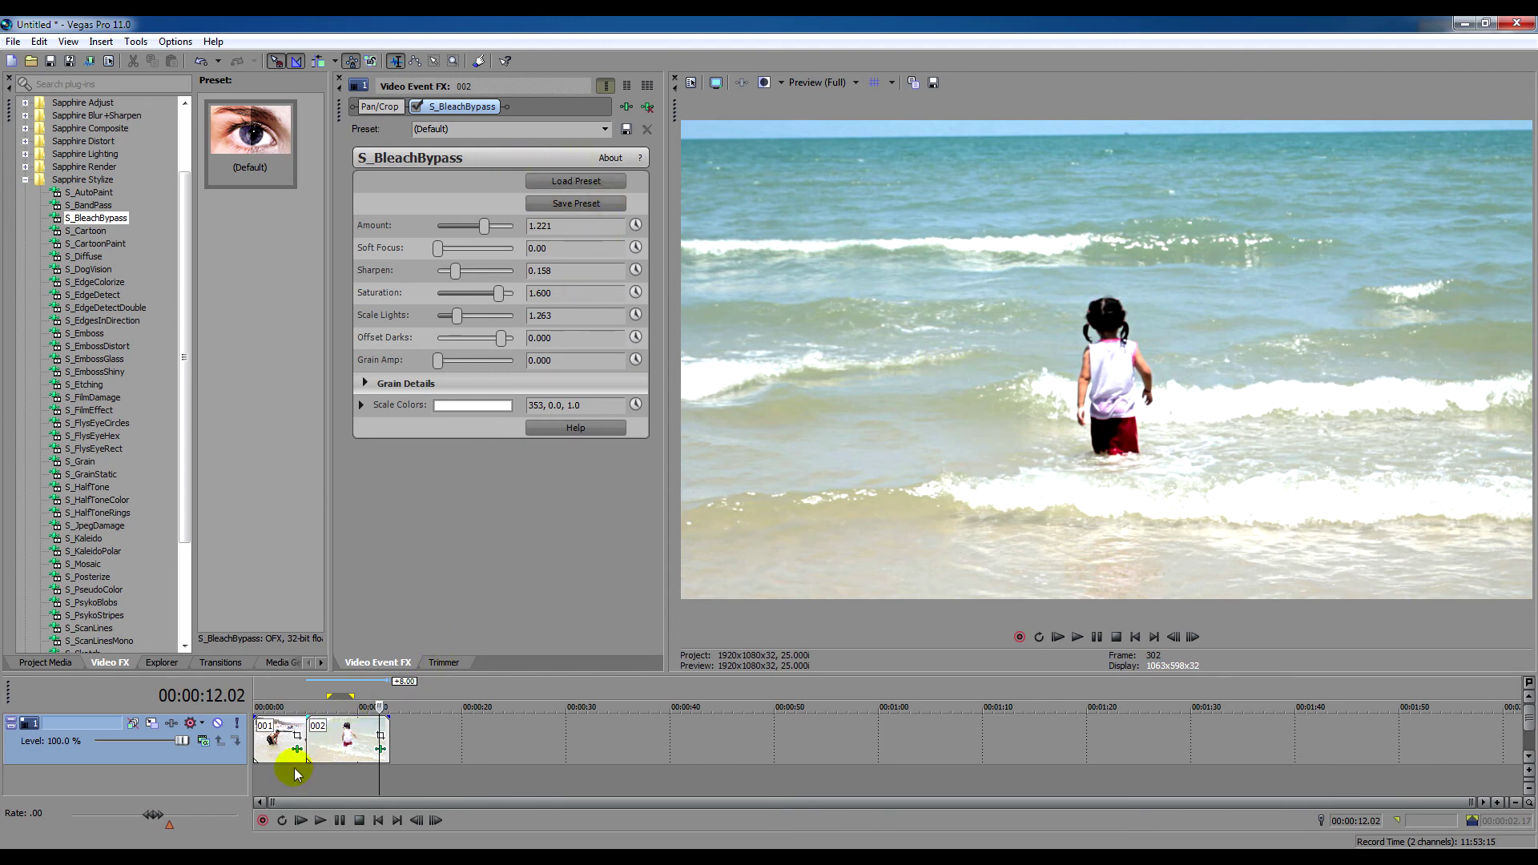
# Place the MuzzleFlash-NoFX clip directly after clip 002 on the timeline and delete its audio track
pyautogui.click(45, 662)
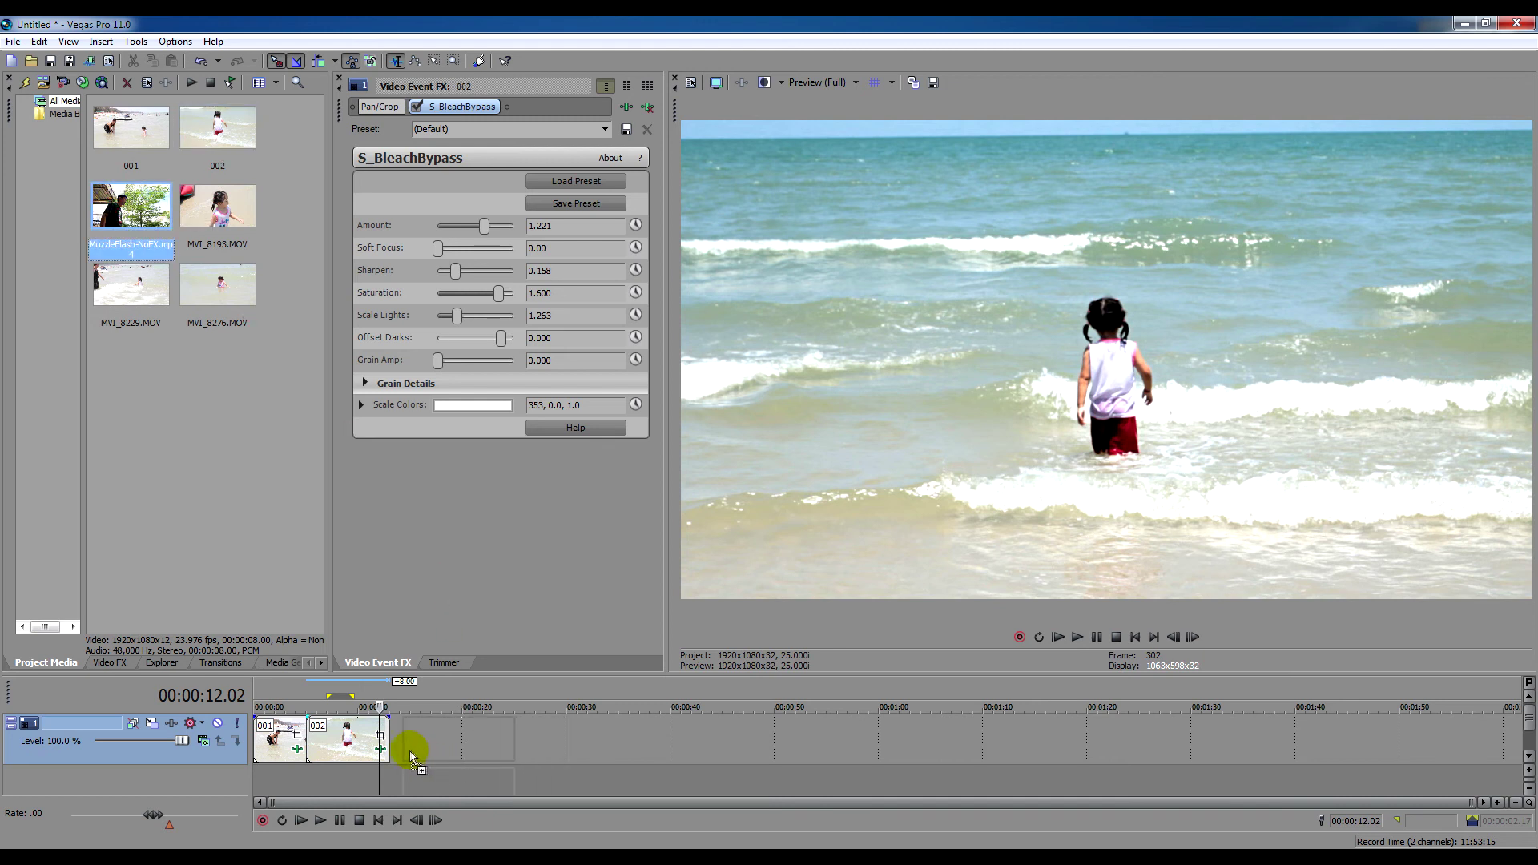
pyautogui.moveTo(398, 760); pyautogui.dragTo(432, 741)
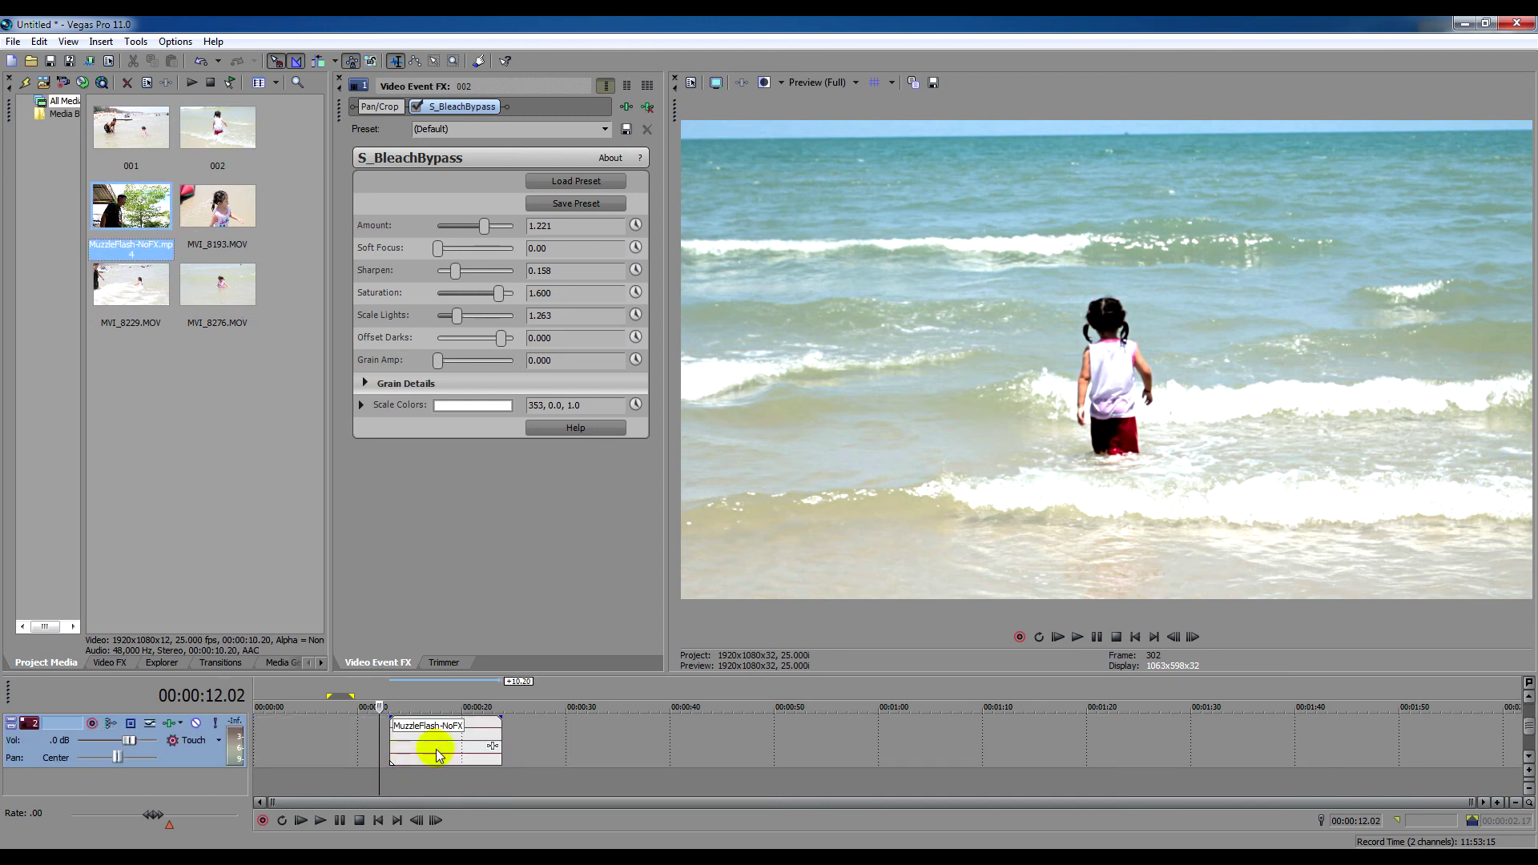
pyautogui.rightClick(211, 763)
pyautogui.click(254, 492)
# Apply the default S_BleachBypass to the MuzzleFlash-NoFX clip and set its Amount to 0.505 and Saturation to 1.368
pyautogui.click(420, 695)
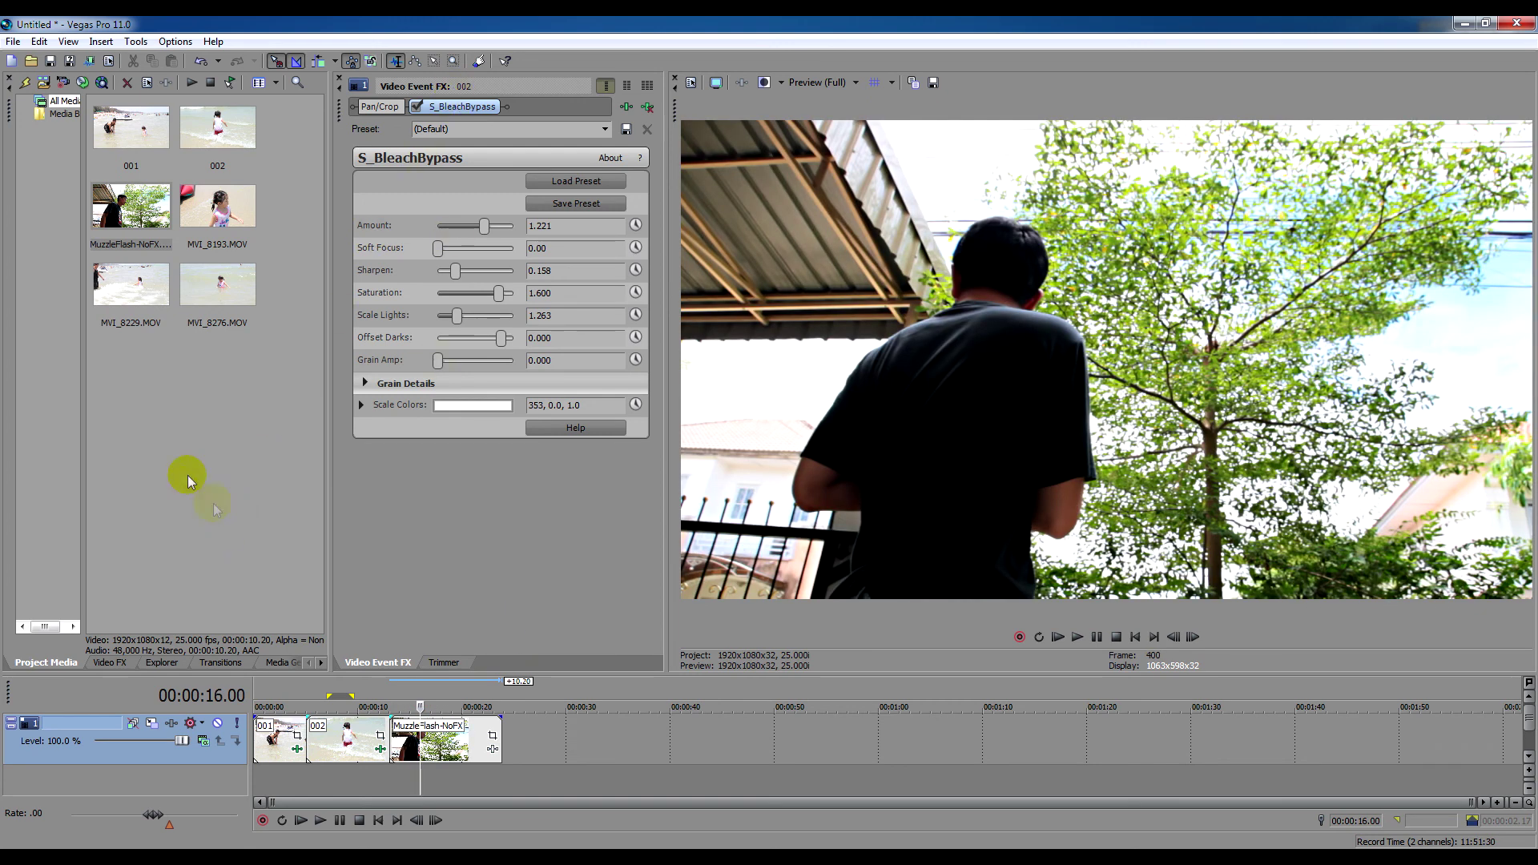
pyautogui.click(119, 663)
pyautogui.click(96, 218)
pyautogui.moveTo(250, 136); pyautogui.dragTo(445, 765)
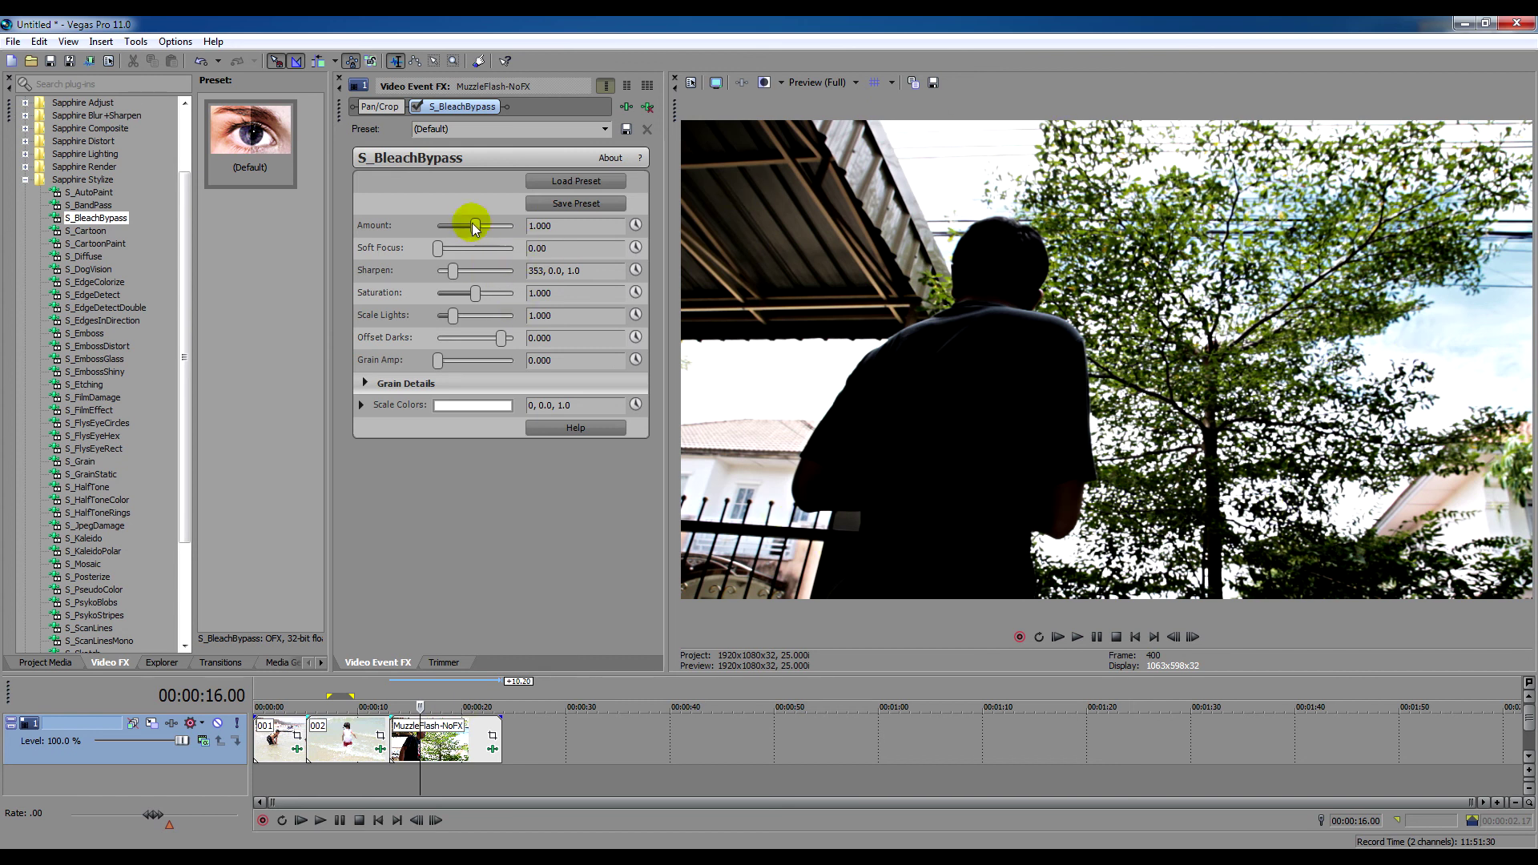
pyautogui.moveTo(476, 228); pyautogui.dragTo(462, 228)
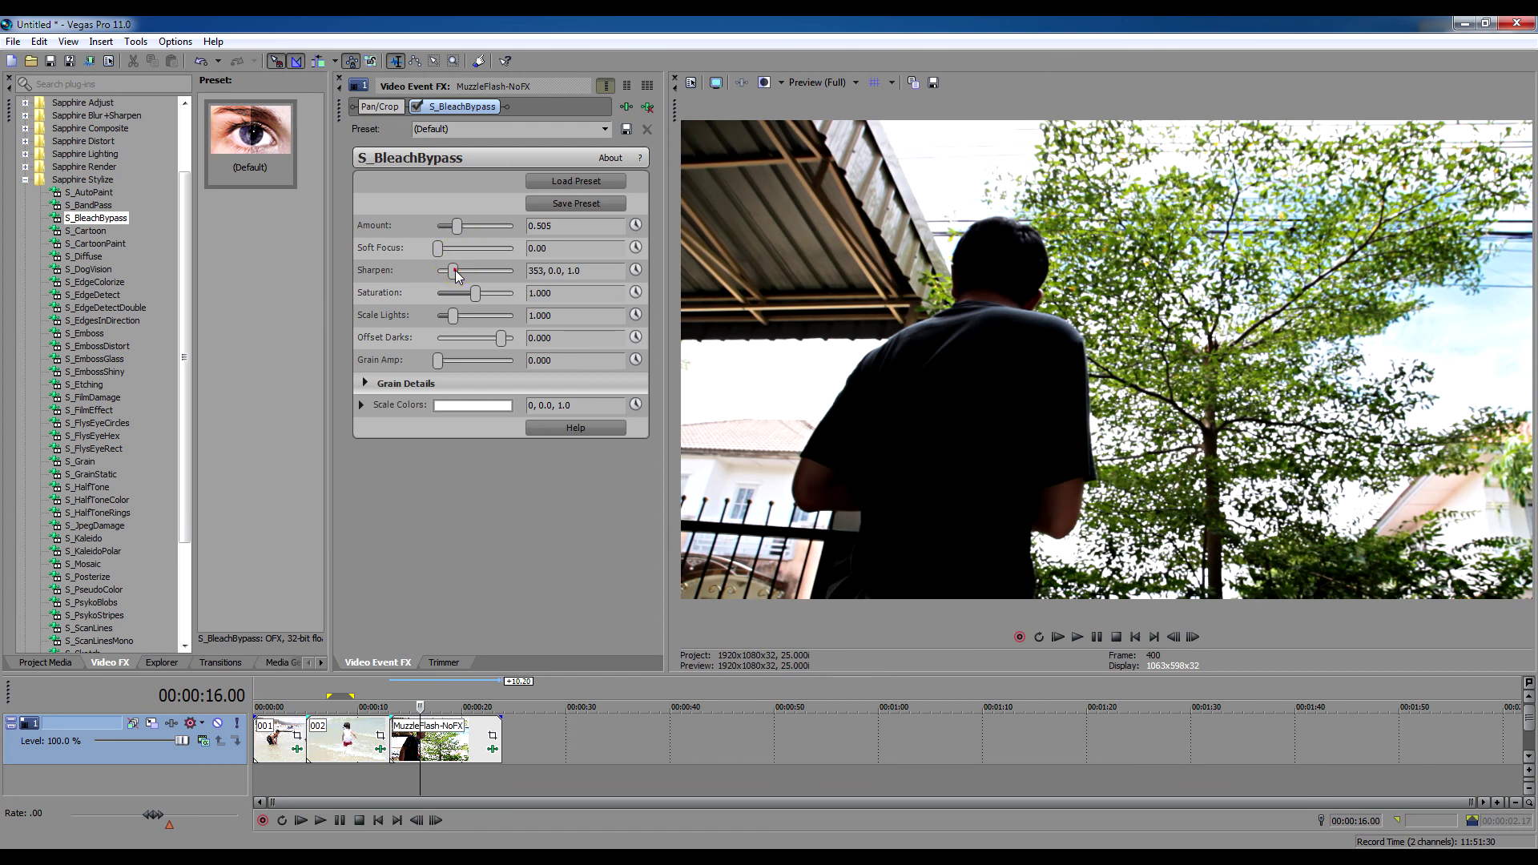
pyautogui.moveTo(476, 294); pyautogui.dragTo(487, 293)
# Compare the MuzzleFlash-NoFX clip with and without bleach bypass at 00:00:20.00 by repeatedly bypassing the effects in the preview
pyautogui.click(457, 776)
pyautogui.moveTo(457, 776)
pyautogui.mouseDown()
pyautogui.moveTo(478, 778)
pyautogui.moveTo(462, 781)
pyautogui.mouseUp()
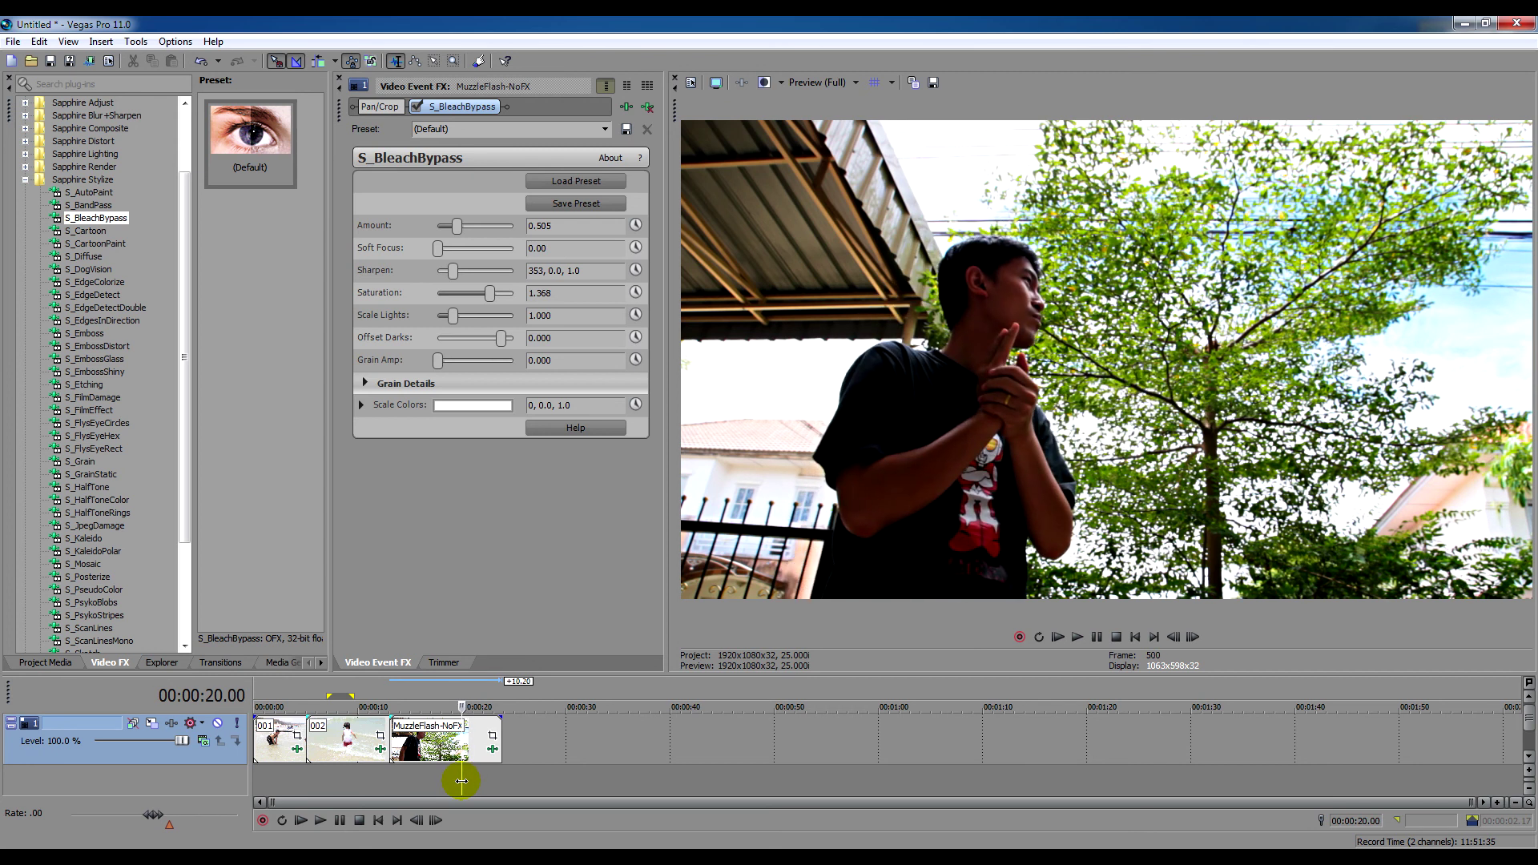
pyautogui.click(766, 84)
pyautogui.click(765, 83)
pyautogui.click(766, 84)
pyautogui.click(766, 83)
pyautogui.click(766, 83)
pyautogui.click(766, 83)
pyautogui.click(765, 84)
pyautogui.click(765, 83)
pyautogui.click(765, 83)
pyautogui.click(766, 83)
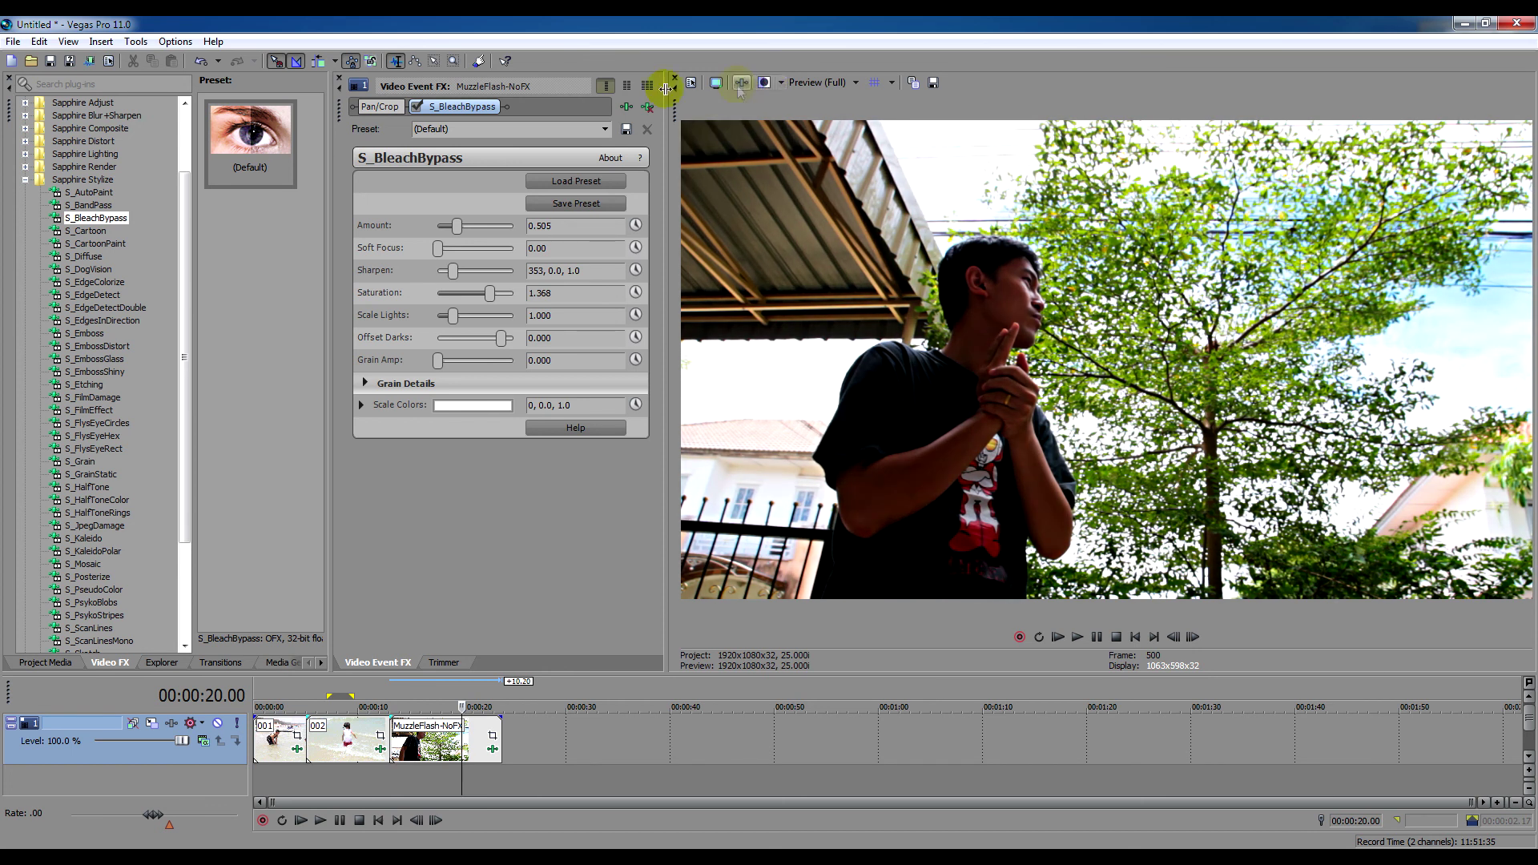